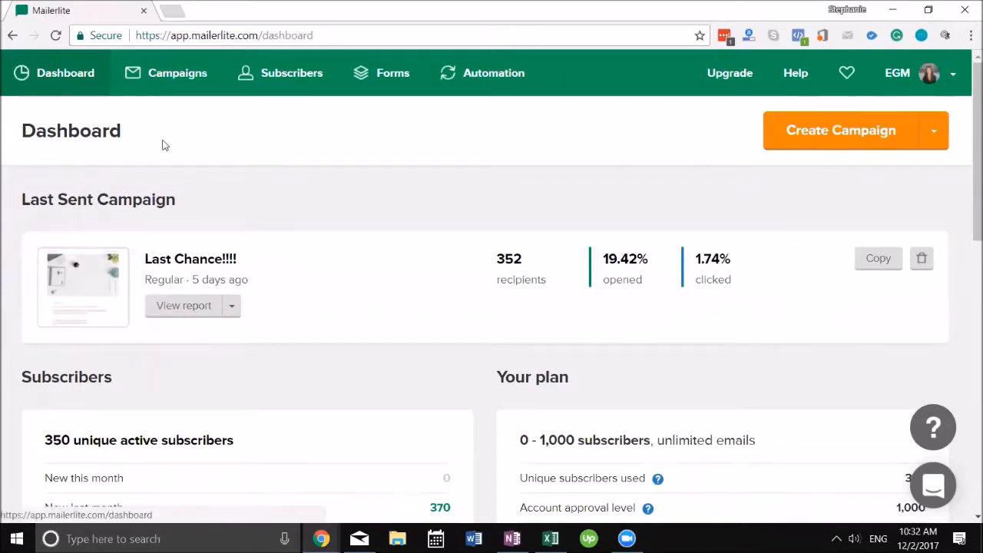
# Step: Open the Forms section from the top navigation on the dashboard
pyautogui.click(368, 86)
# Step: In the Subscribers group list, add a new group called 'My Amazing Customers'
pyautogui.click(322, 76)
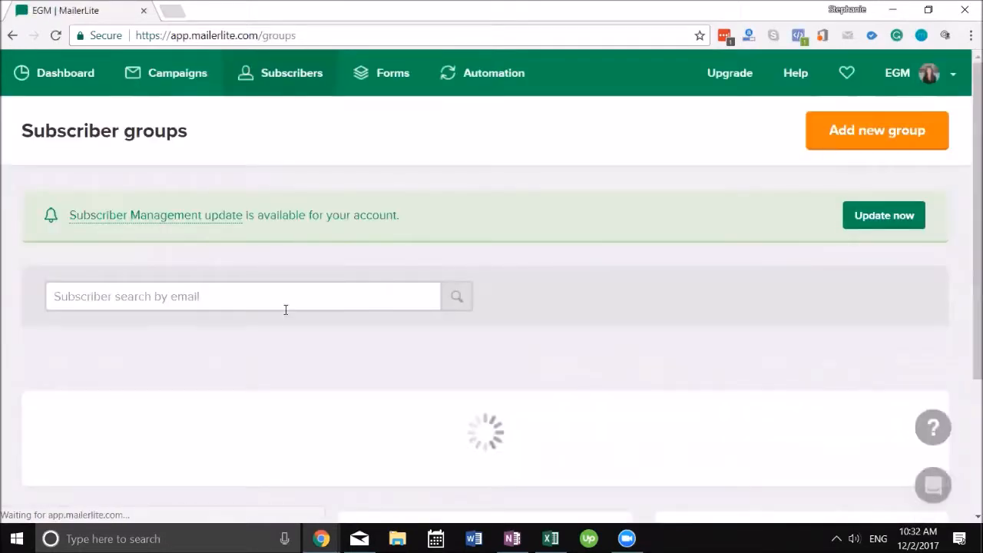
pyautogui.scroll(-2, 230, 282)
pyautogui.scroll(-6, 182, 303)
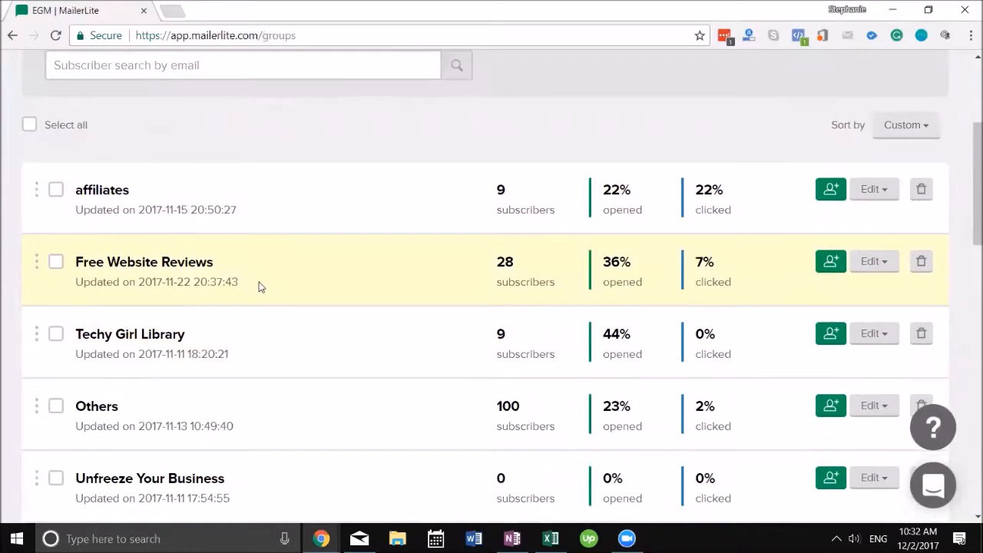
pyautogui.scroll(-2, 290, 317)
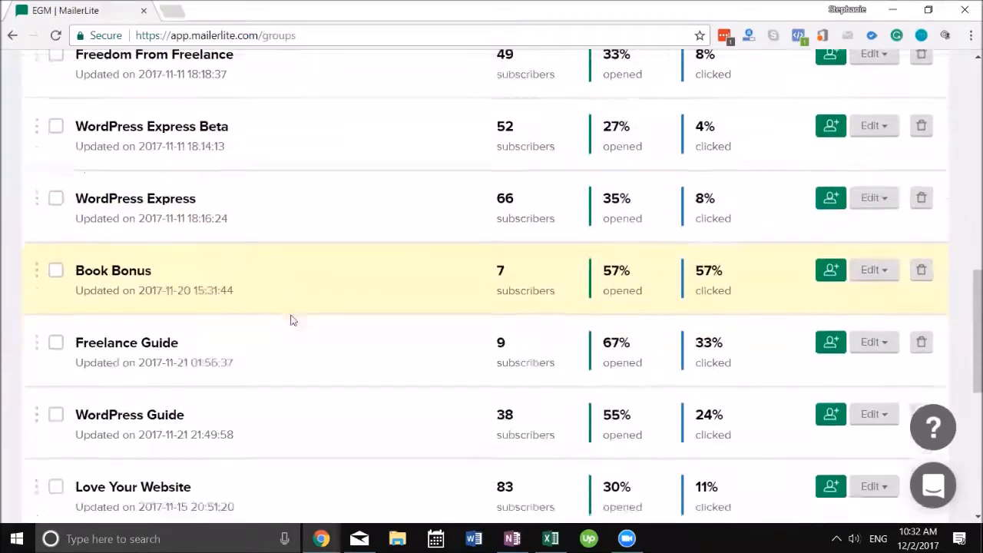
pyautogui.scroll(10, 302, 305)
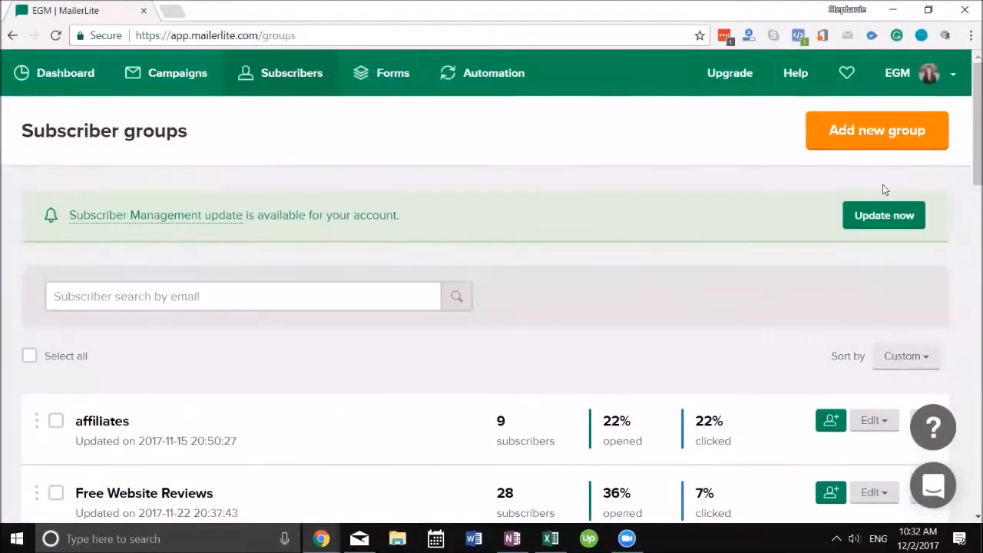
pyautogui.click(877, 134)
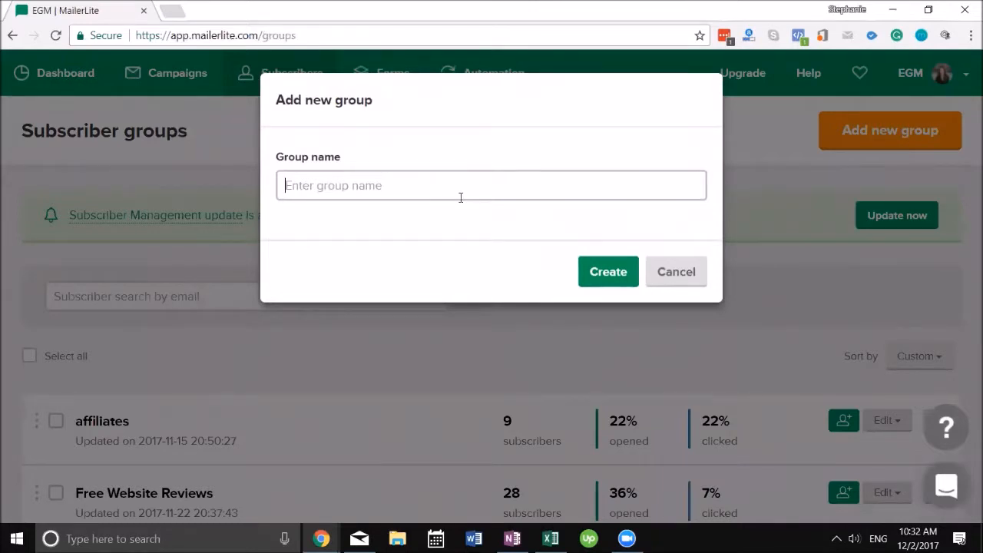
pyautogui.write('My Amazing Customers')
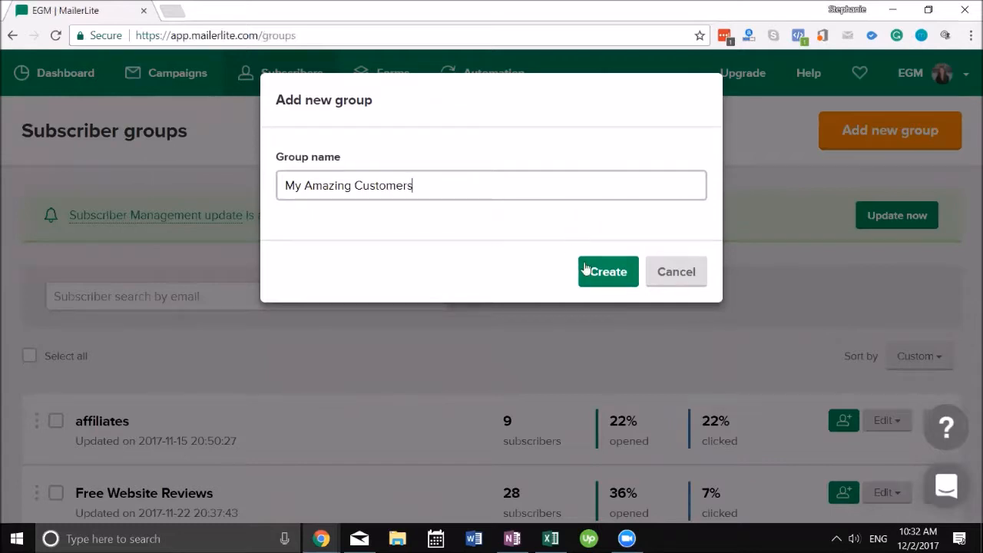
pyautogui.click(587, 270)
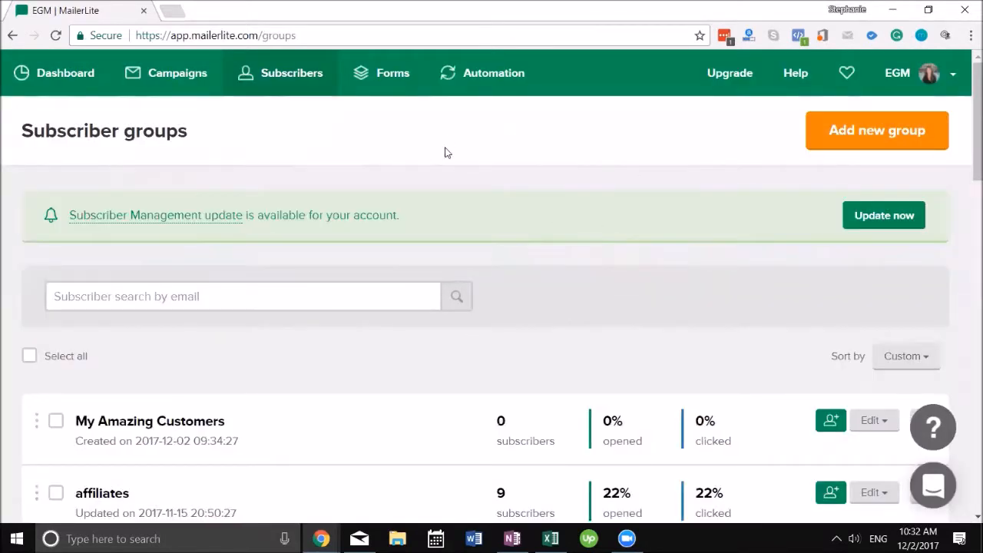
pyautogui.click(386, 80)
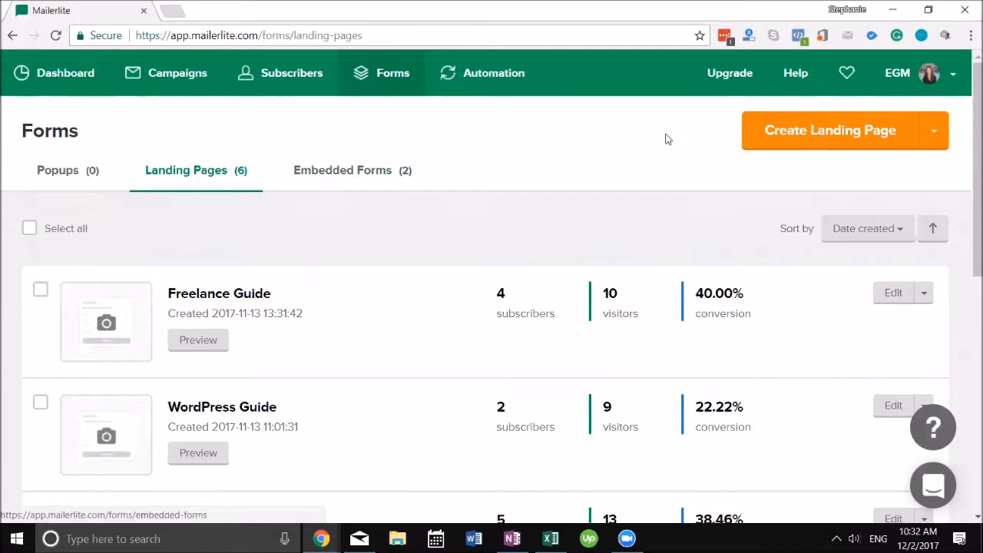
# Step: Create a new landing page named 'Amazing Clients'
pyautogui.click(816, 134)
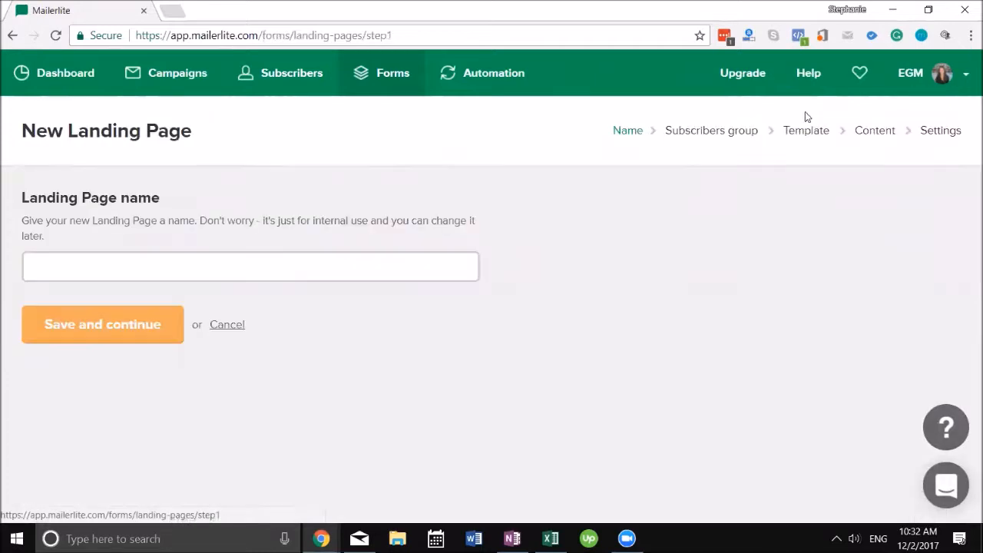
pyautogui.click(261, 257)
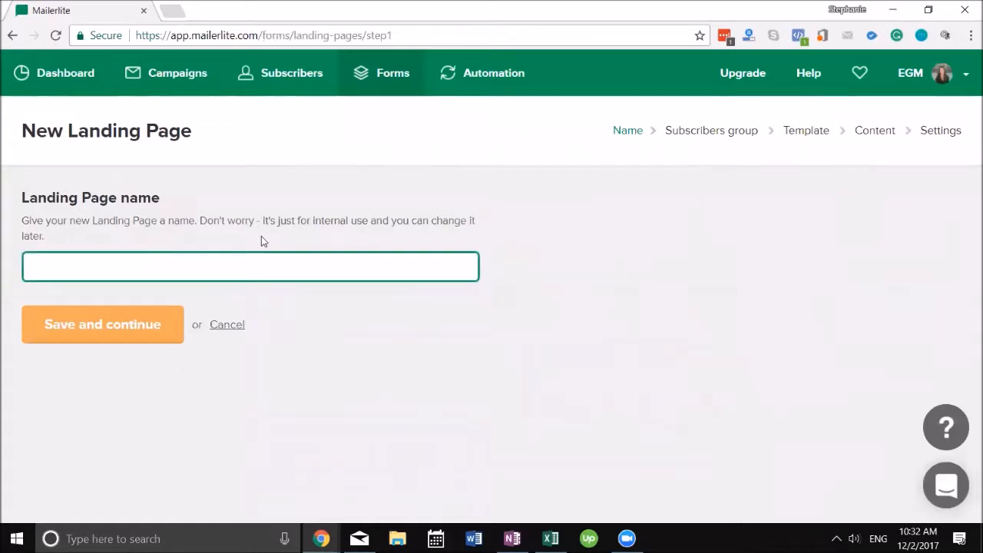
pyautogui.write('Amazing Clients')
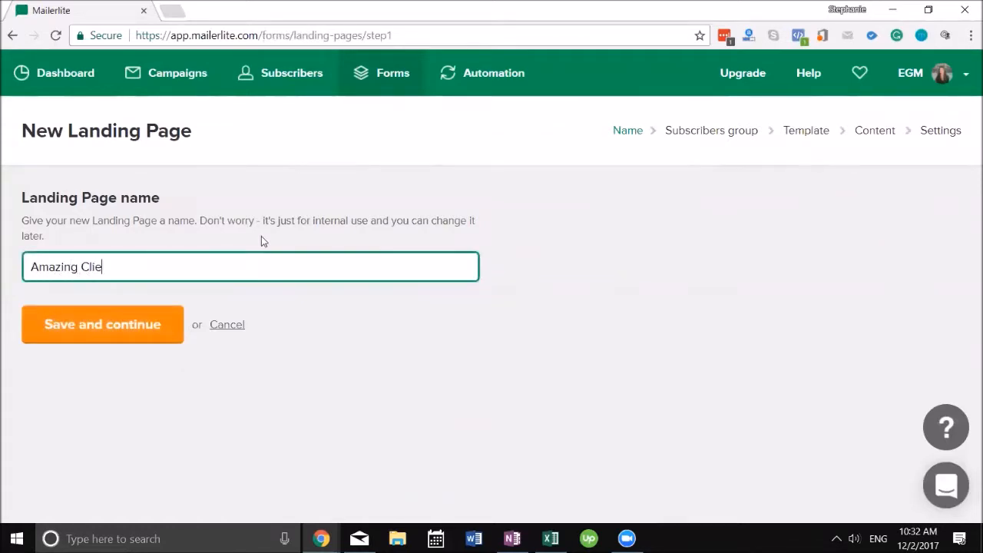
pyautogui.click(52, 325)
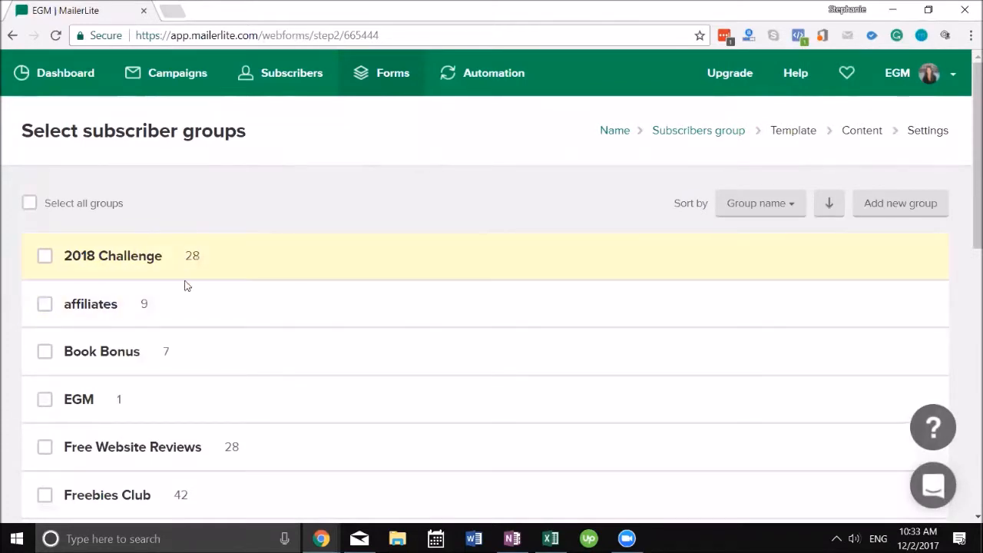
# Step: Link the page to the My Amazing Customers group and continue to template selection
pyautogui.scroll(-5, 184, 281)
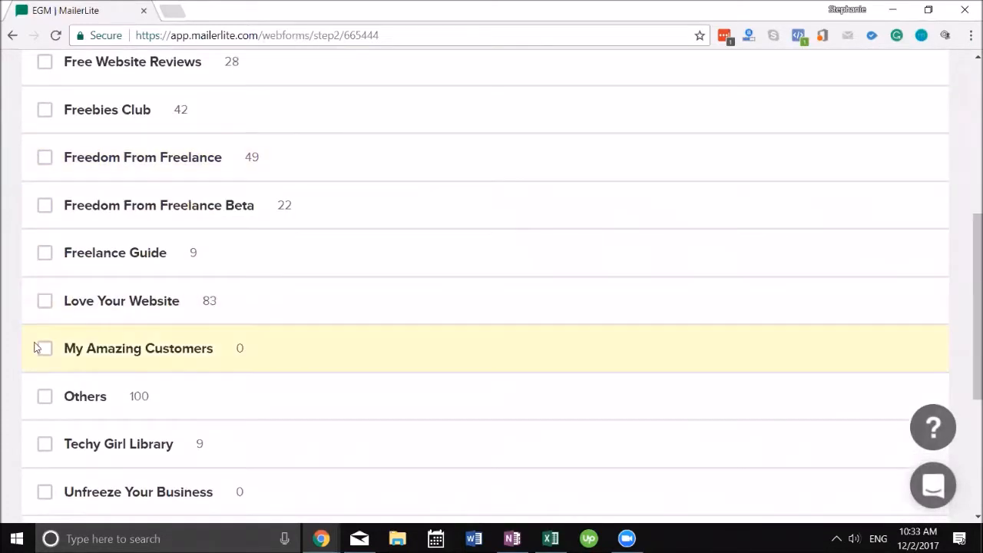
pyautogui.scroll(-4, 225, 329)
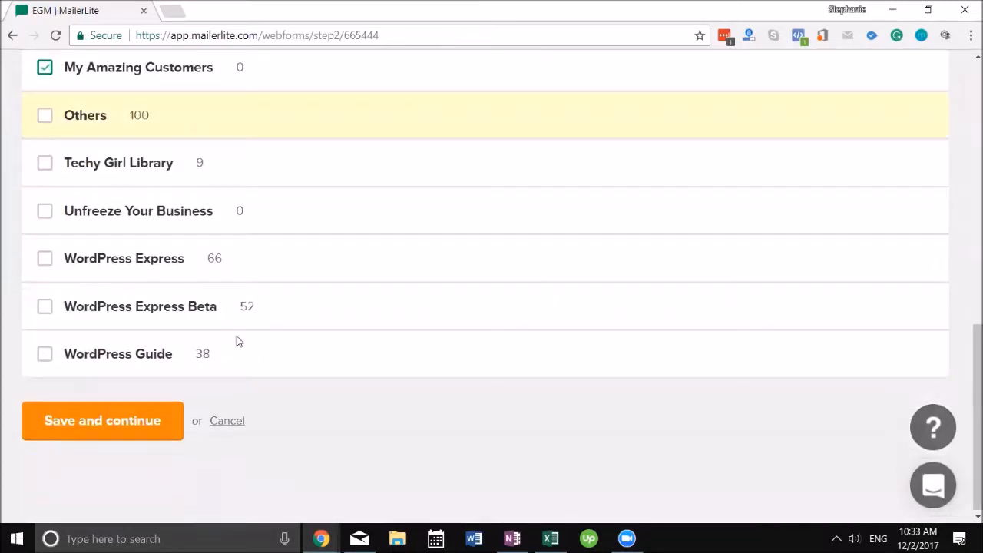
pyautogui.click(144, 421)
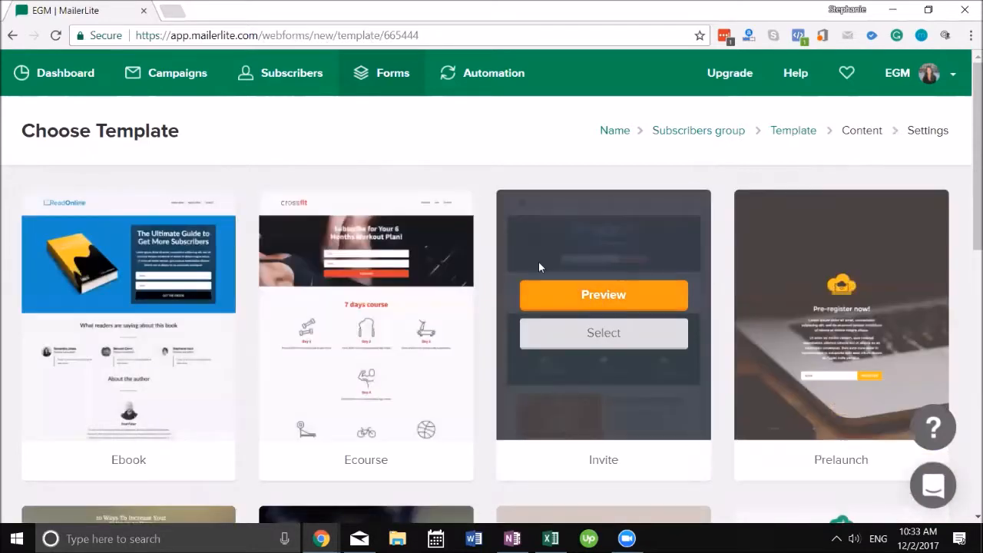
# Step: Preview the Ecourse template and use it for the landing page
pyautogui.scroll(-3, 967, 215)
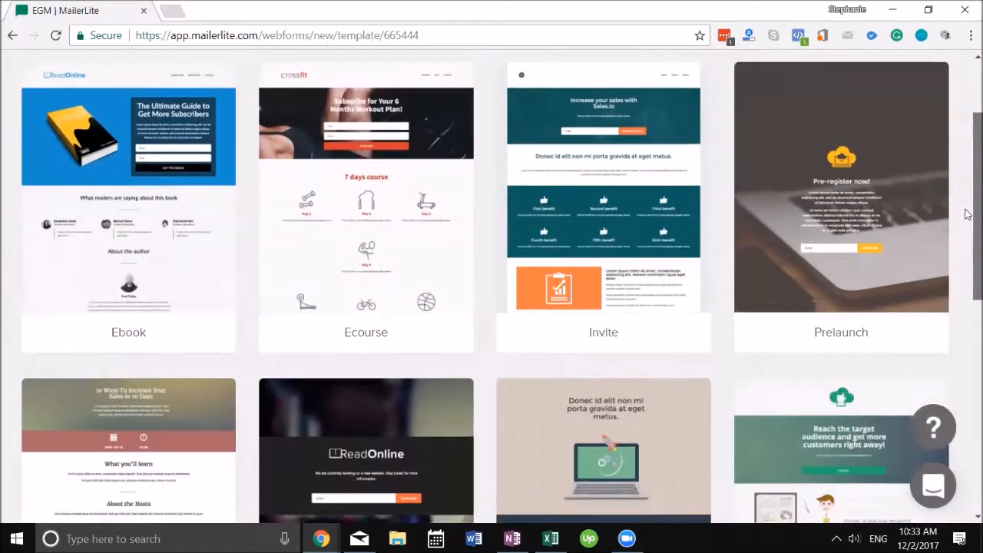
pyautogui.scroll(-5, 967, 215)
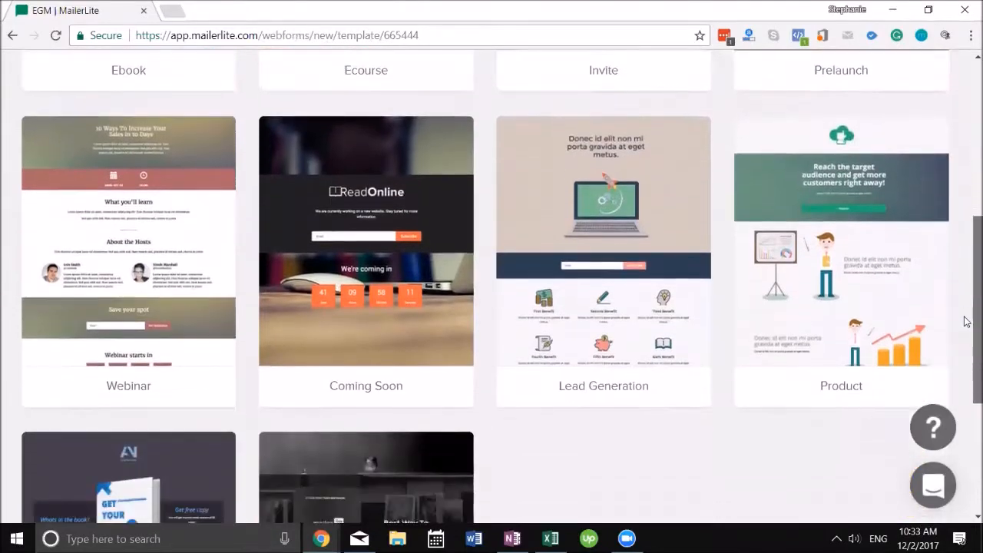
pyautogui.scroll(-5, 965, 321)
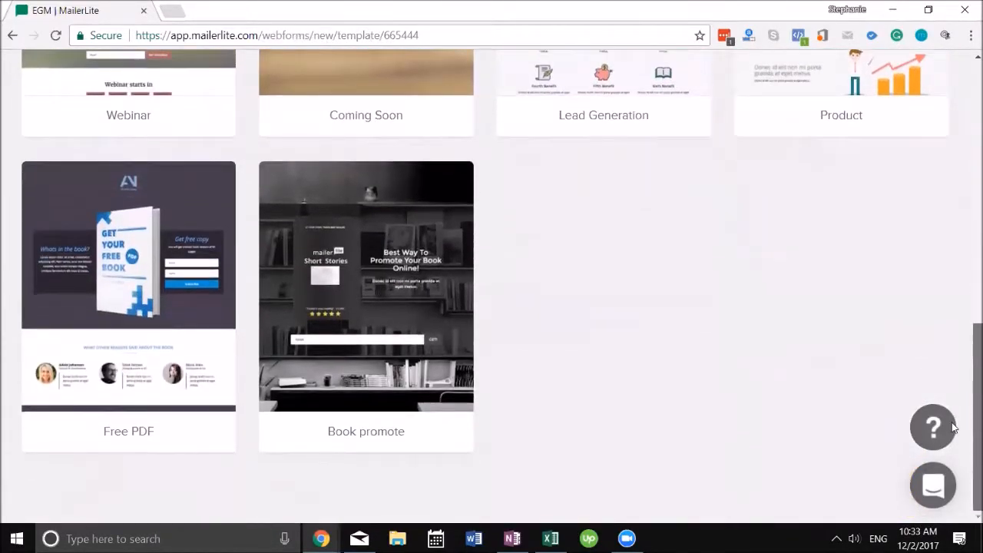
pyautogui.scroll(10, 953, 417)
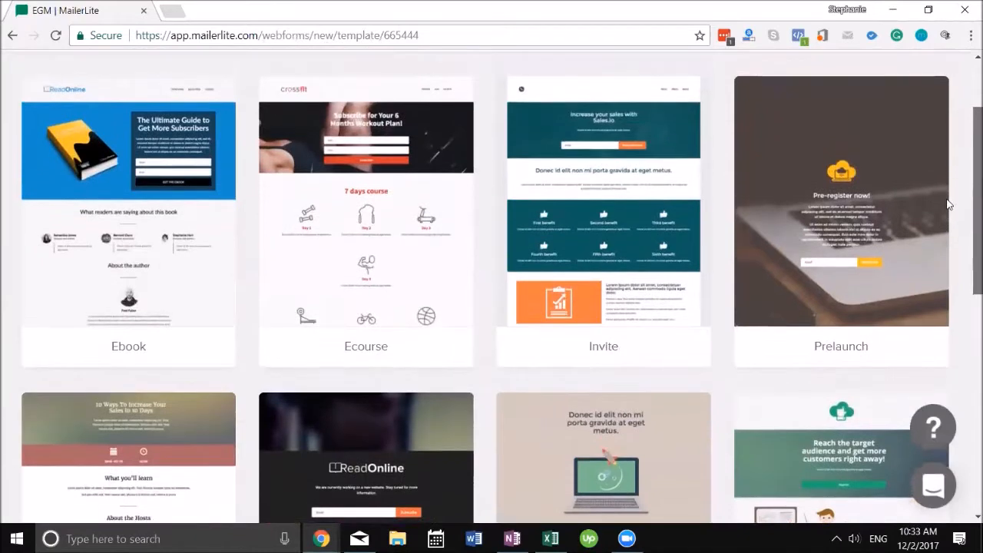
pyautogui.moveTo(332, 162)
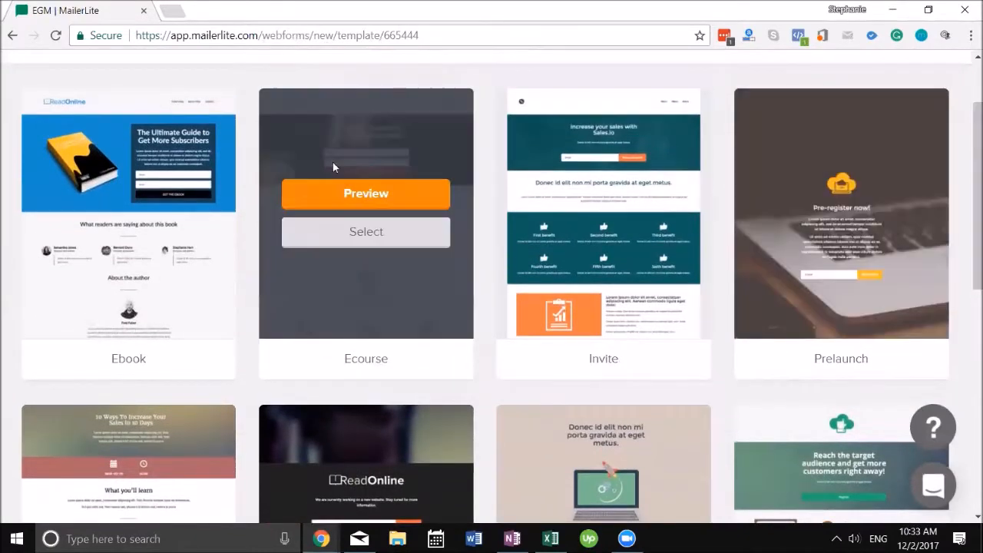
pyautogui.click(363, 196)
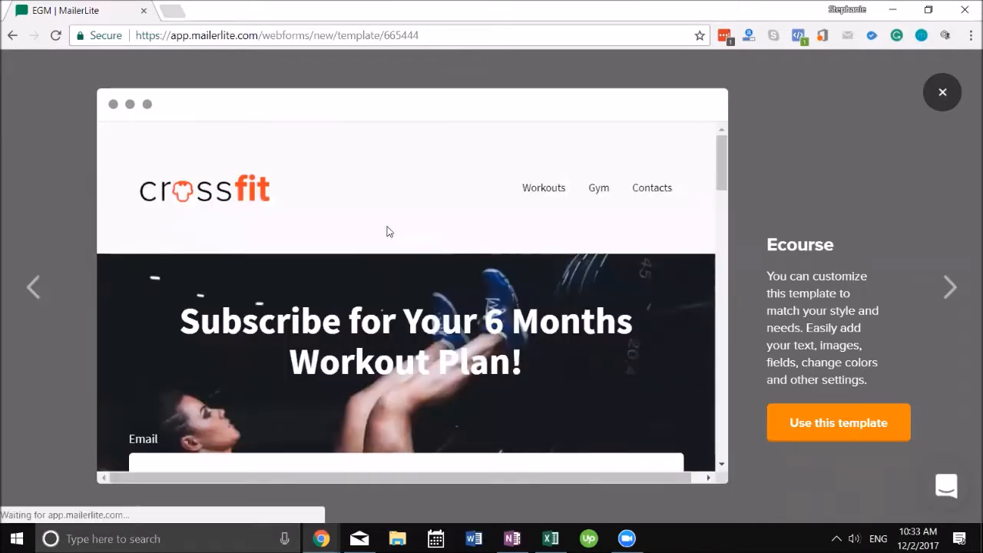
pyautogui.scroll(-2, 391, 232)
pyautogui.scroll(-10, 395, 234)
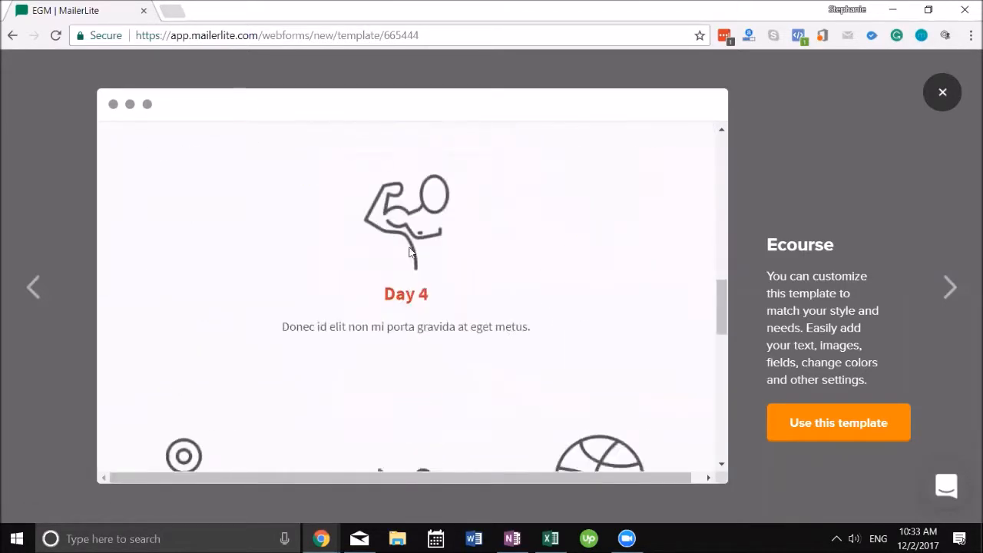
pyautogui.scroll(-6, 413, 254)
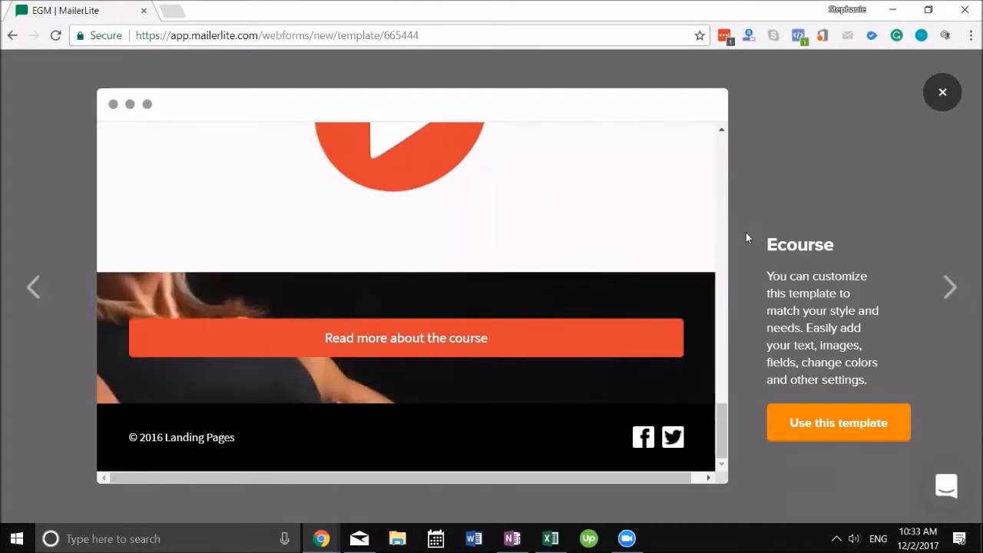
pyautogui.click(837, 422)
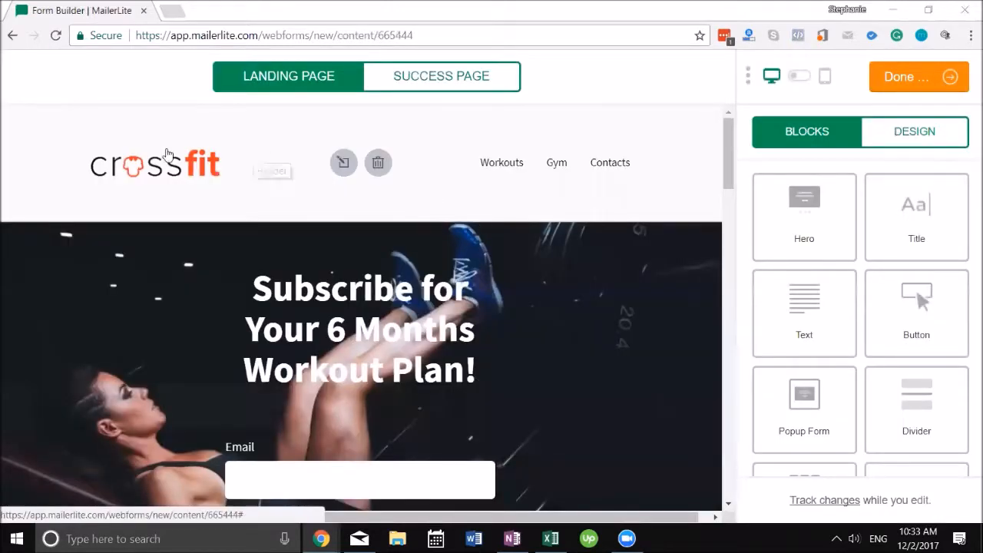
# Step: Remove the existing crossfit logo from the page header
pyautogui.click(187, 166)
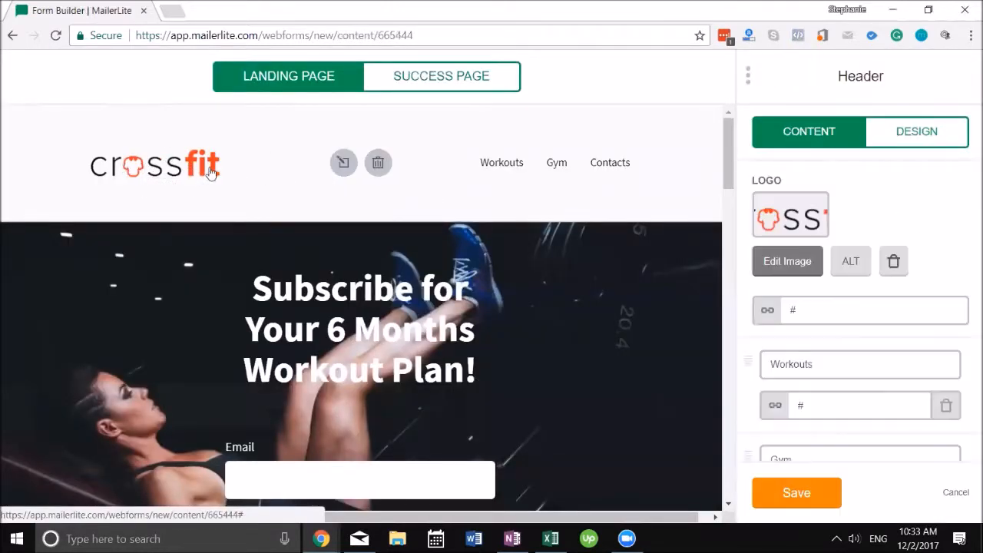
pyautogui.click(798, 269)
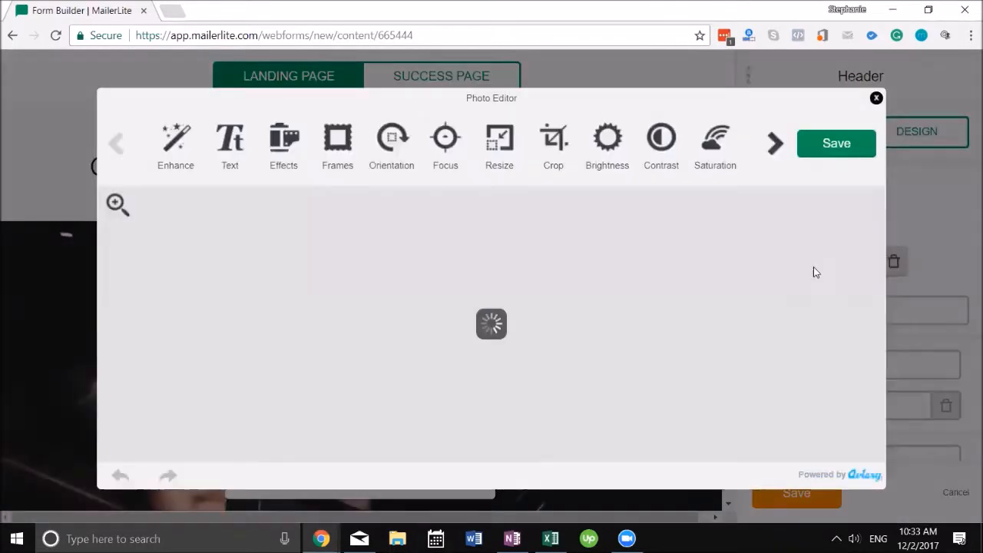
pyautogui.click(876, 99)
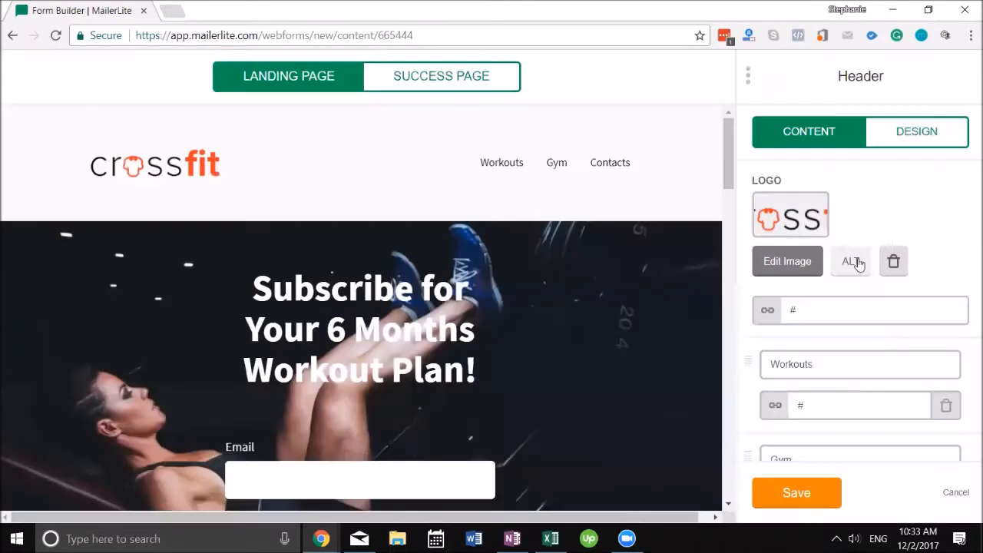
pyautogui.click(893, 260)
# Step: Choose the round business profile photo from the File manager as the header logo
pyautogui.click(802, 221)
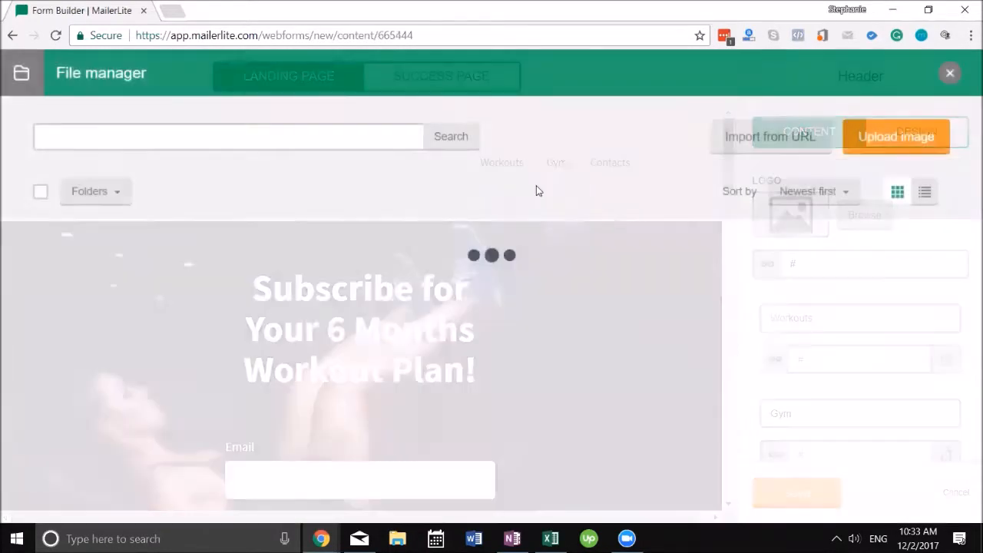
pyautogui.scroll(-10, 460, 298)
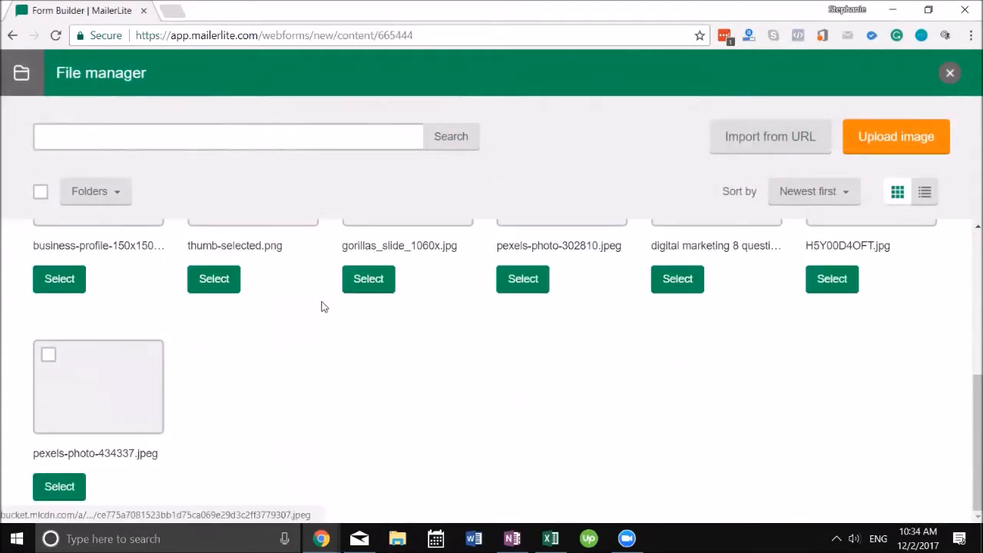
pyautogui.click(133, 365)
pyautogui.scroll(-3, 737, 184)
pyautogui.click(888, 340)
pyautogui.scroll(1, 59, 299)
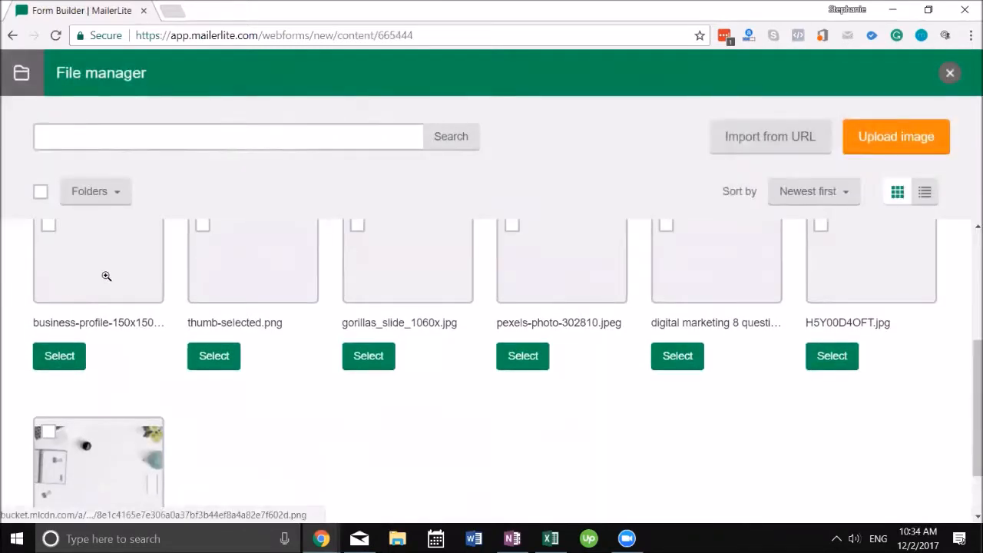
pyautogui.click(103, 274)
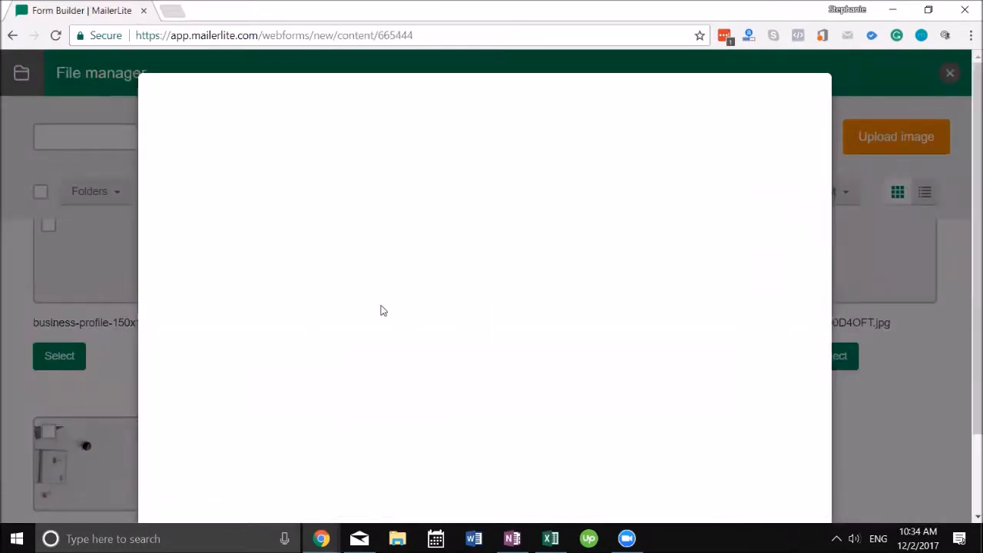
pyautogui.scroll(-2, 611, 354)
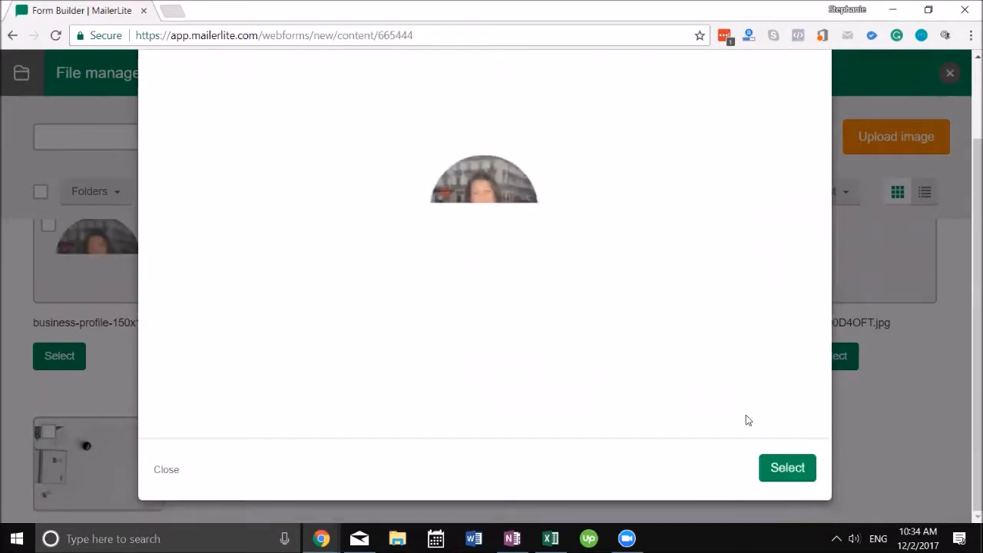
pyautogui.click(775, 469)
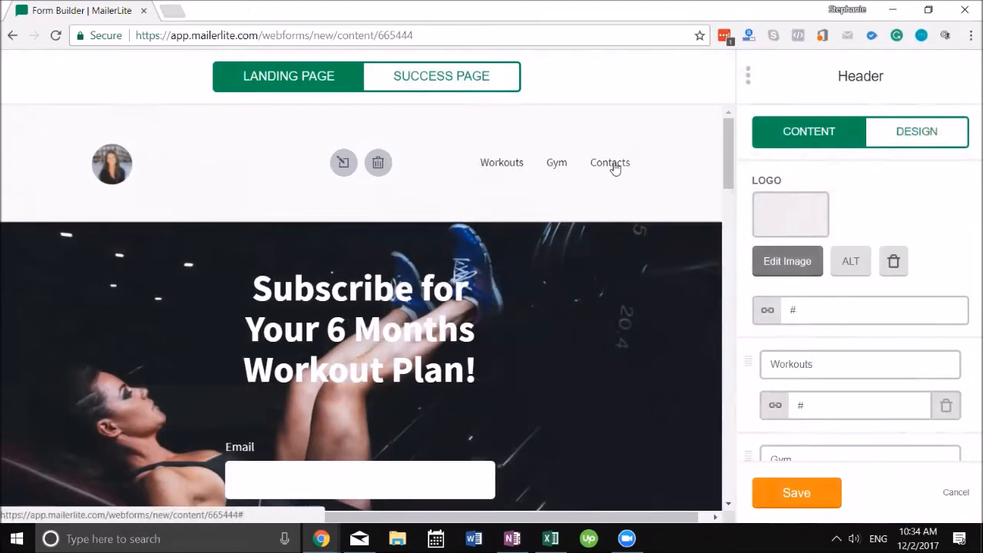
pyautogui.scroll(-3, 831, 284)
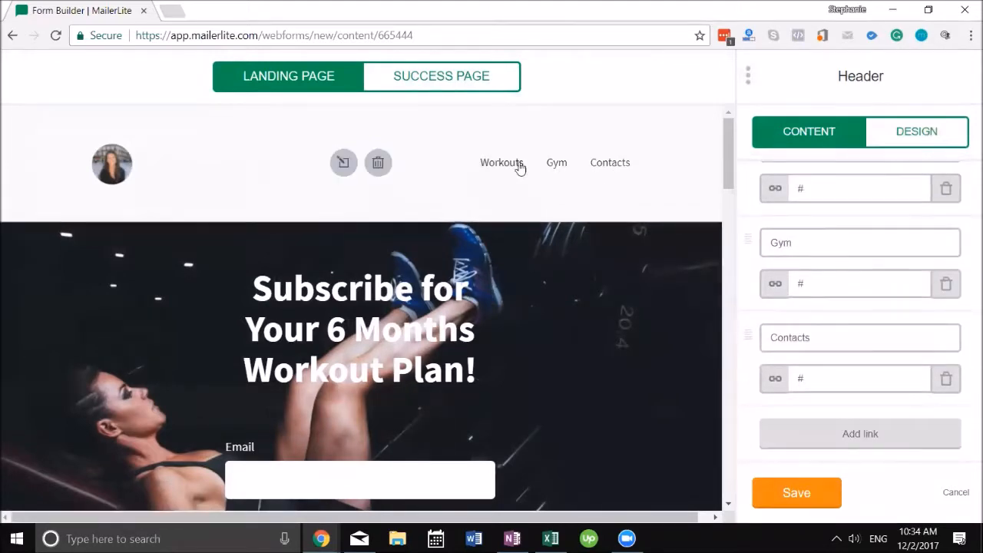
pyautogui.scroll(-3, 519, 168)
pyautogui.scroll(3, 456, 171)
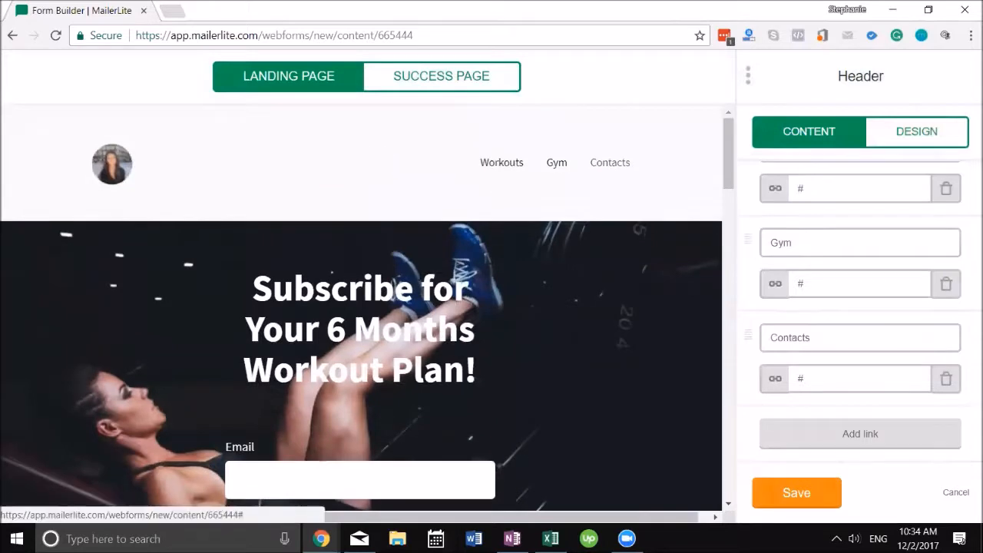
pyautogui.scroll(-2, 408, 202)
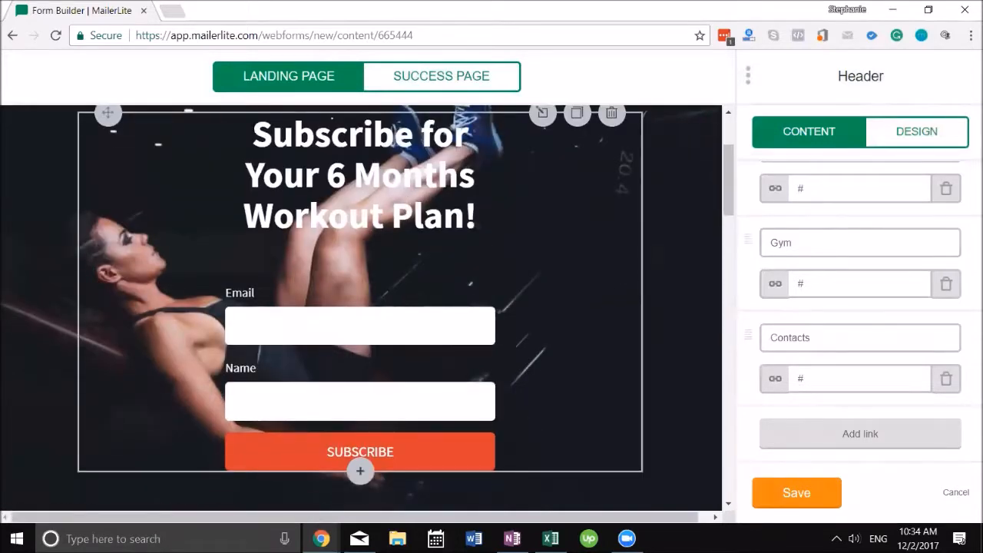
pyautogui.scroll(-9, 404, 305)
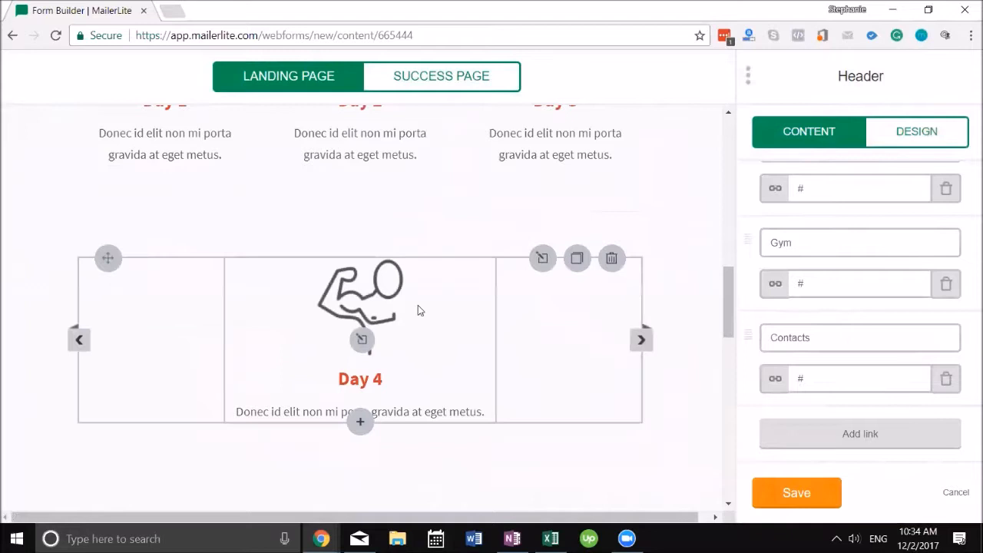
# Step: Delete the Day 4 block, then add a Button block and a dark Hero section under the header
pyautogui.click(611, 258)
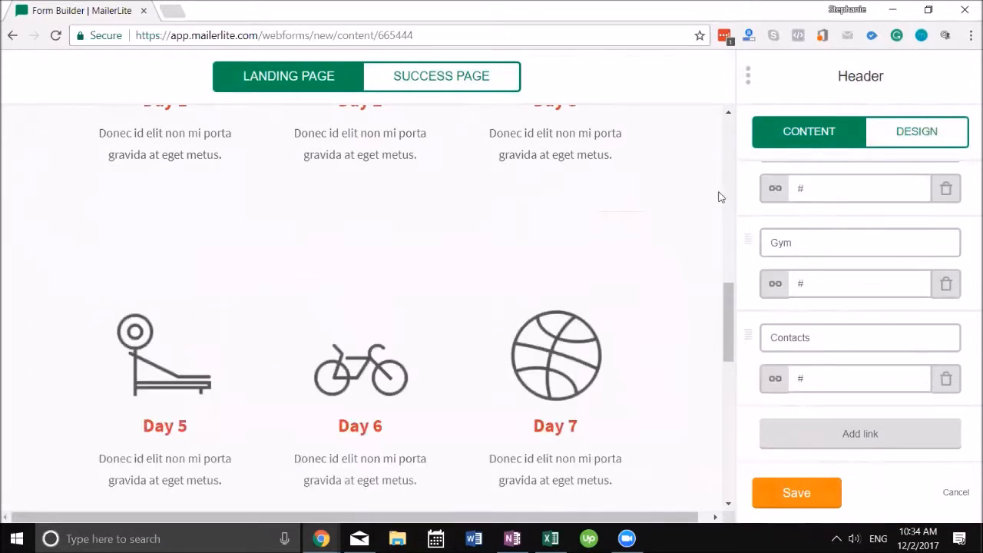
pyautogui.click(796, 492)
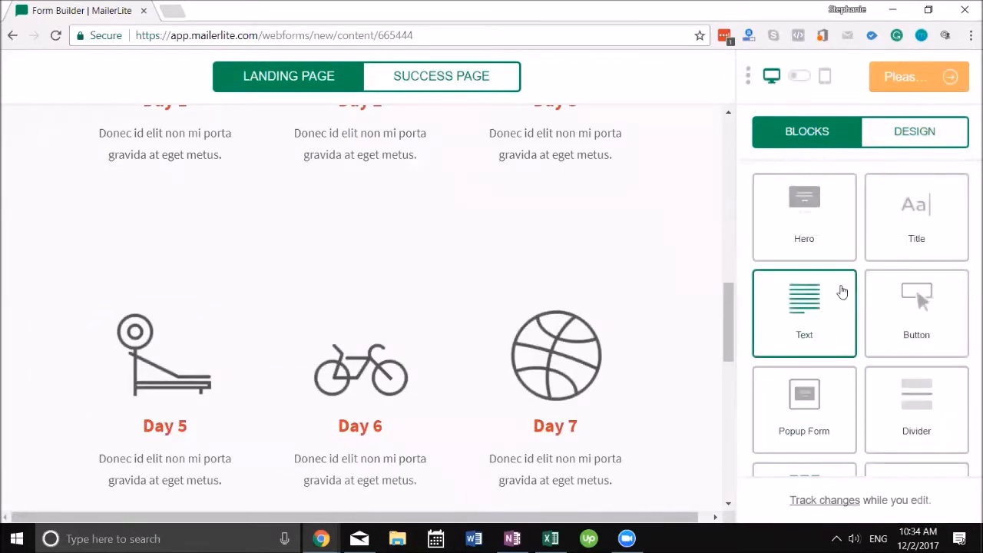
pyautogui.moveTo(916, 307); pyautogui.dragTo(350, 232)
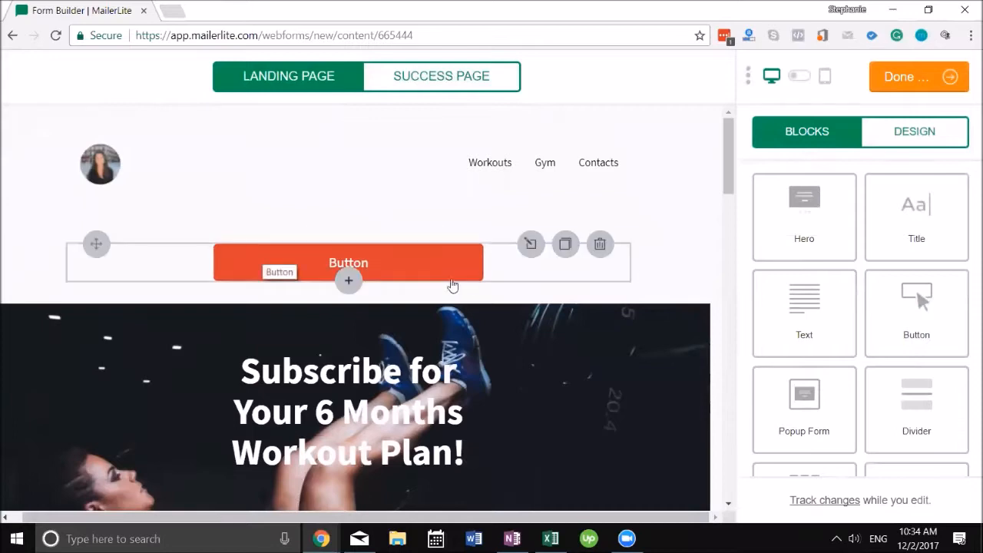
pyautogui.moveTo(854, 225); pyautogui.dragTo(392, 187)
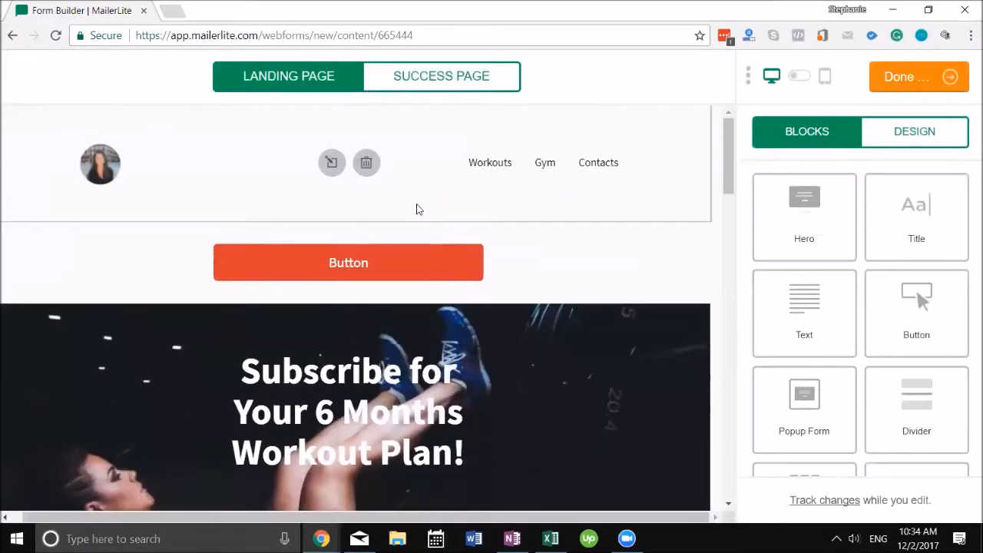
pyautogui.scroll(-3, 464, 343)
pyautogui.scroll(2, 318, 328)
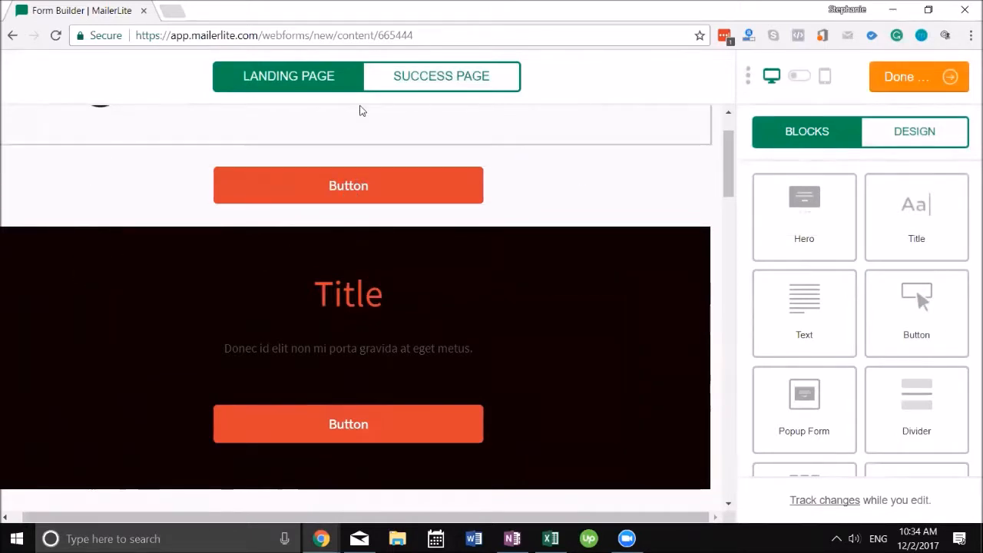
# Step: Review the Success Page and Landing Page versions, then mark the content editing as done
pyautogui.click(441, 83)
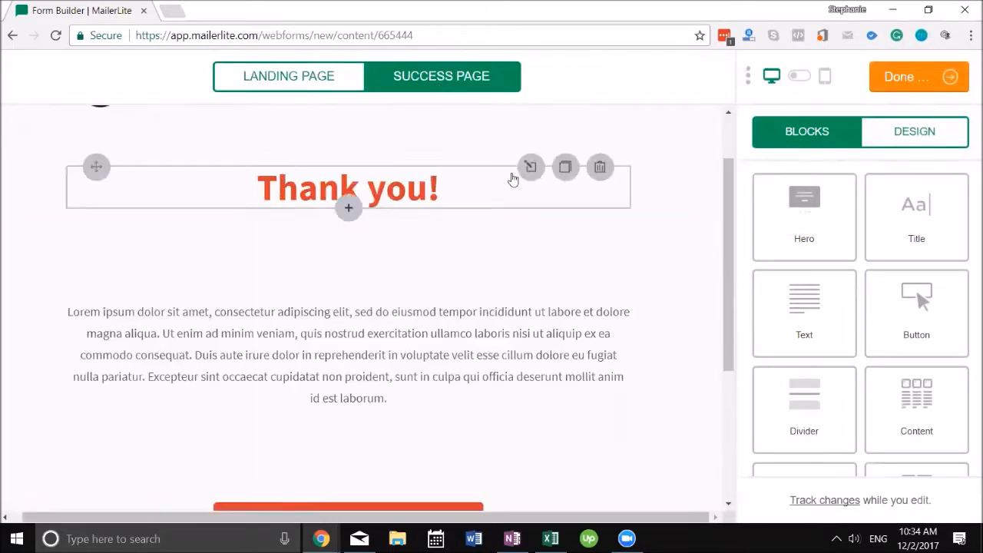
pyautogui.scroll(-3, 365, 344)
pyautogui.click(276, 80)
pyautogui.click(405, 88)
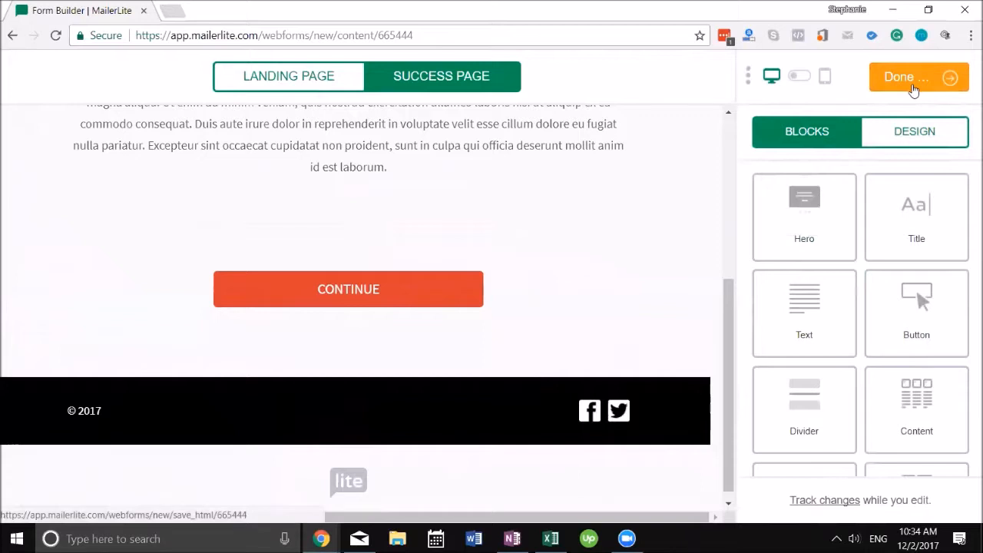
pyautogui.click(912, 91)
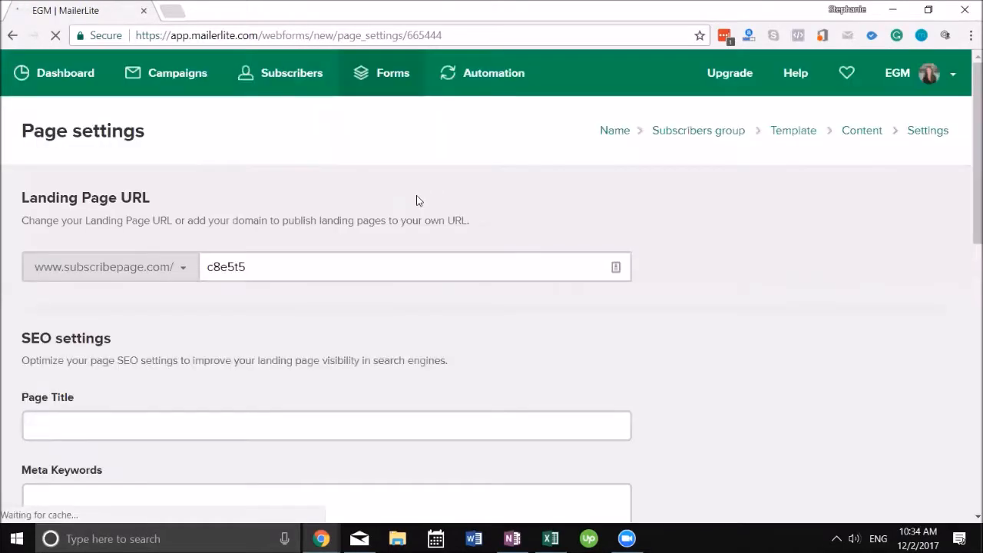
pyautogui.doubleClick(233, 270)
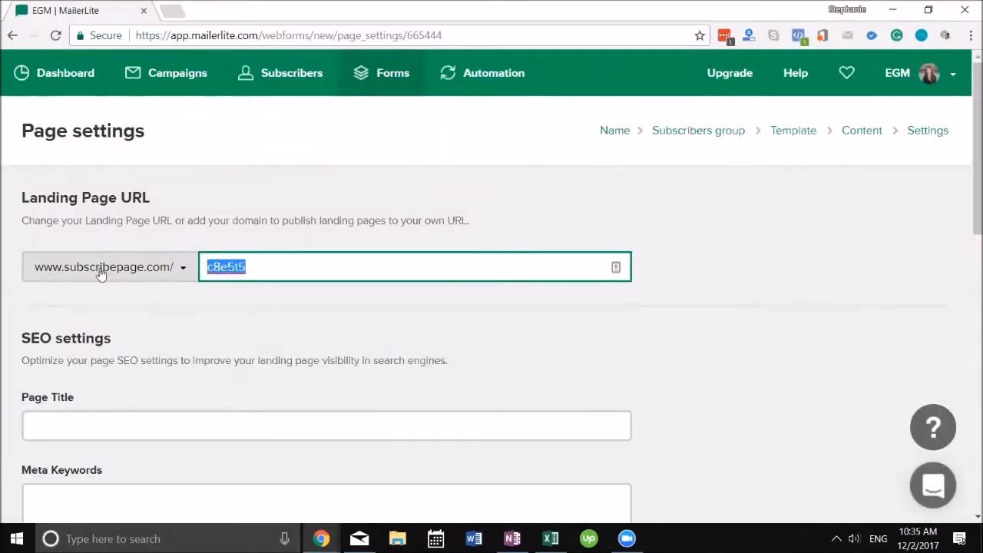
pyautogui.click(136, 274)
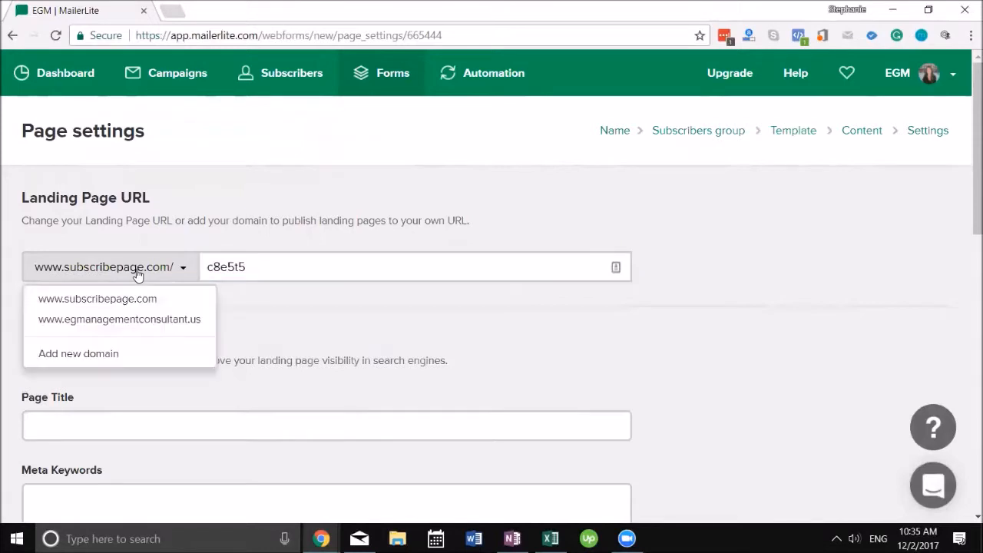
pyautogui.click(135, 321)
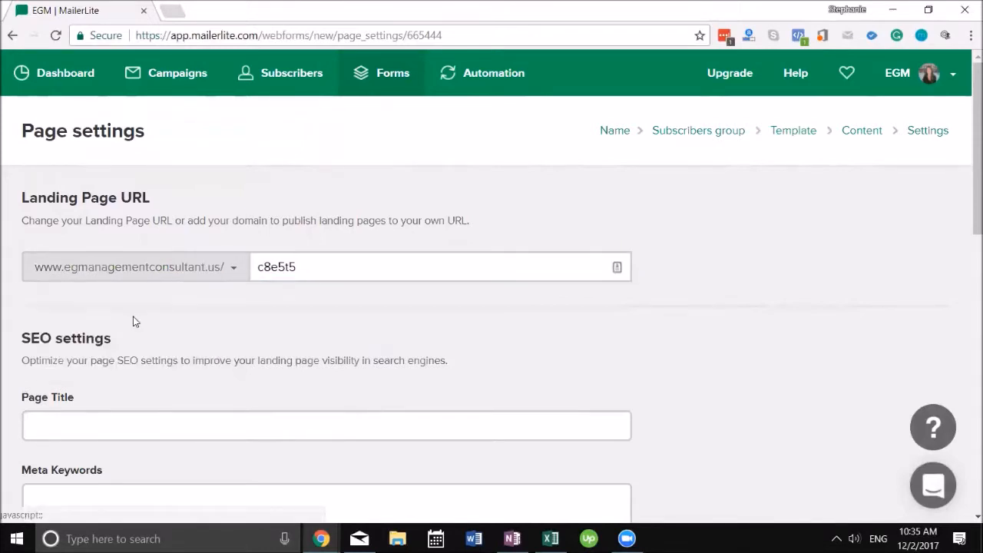
pyautogui.doubleClick(286, 267)
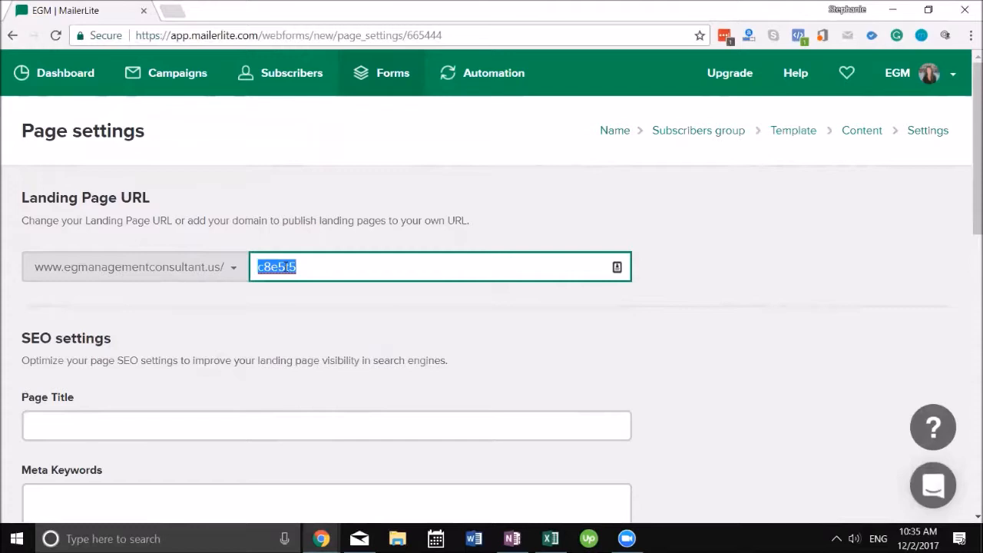
pyautogui.write('amazing-customers')
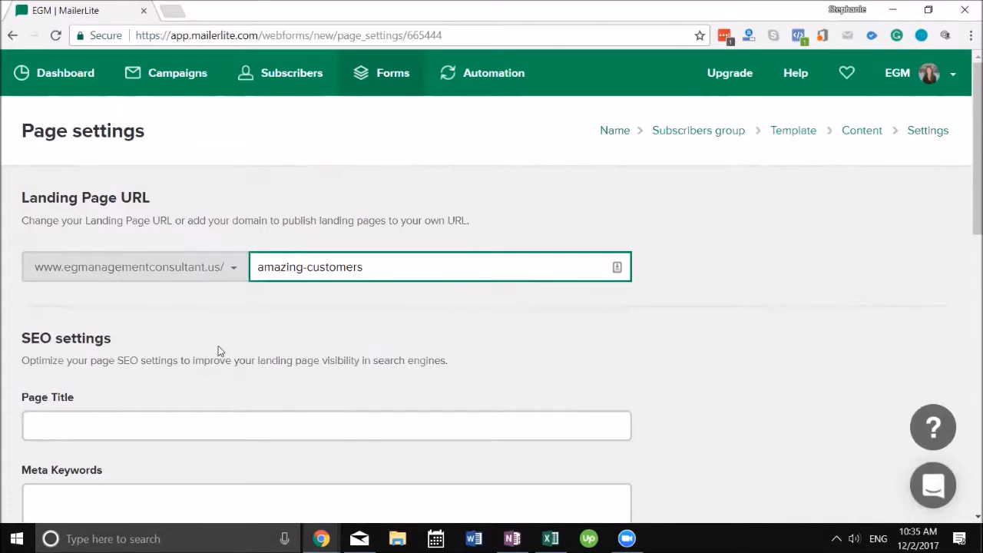
pyautogui.click(180, 424)
# Step: Title the page 'Amazing Customers', allow search engine indexing, and save the settings
pyautogui.scroll(-1, 230, 257)
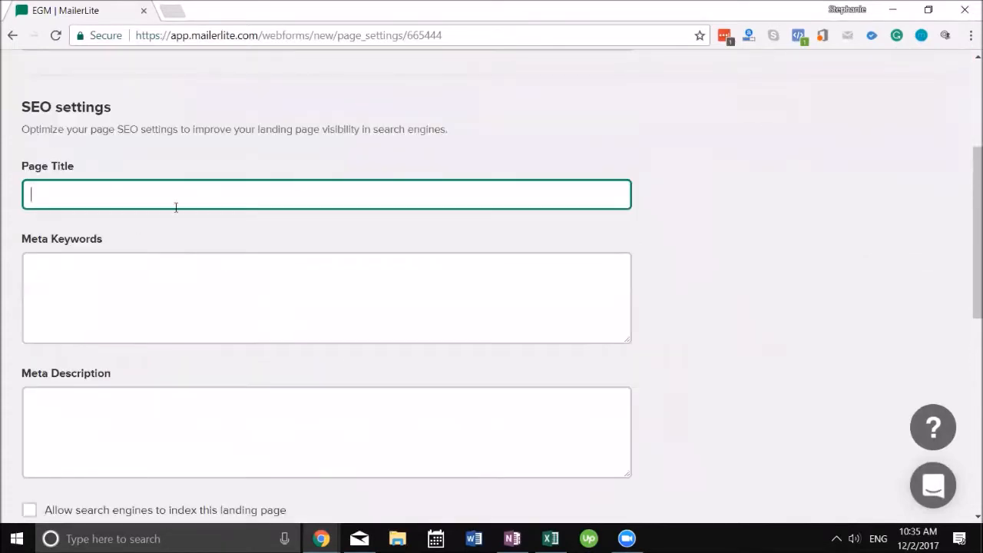
pyautogui.write('zing Customers')
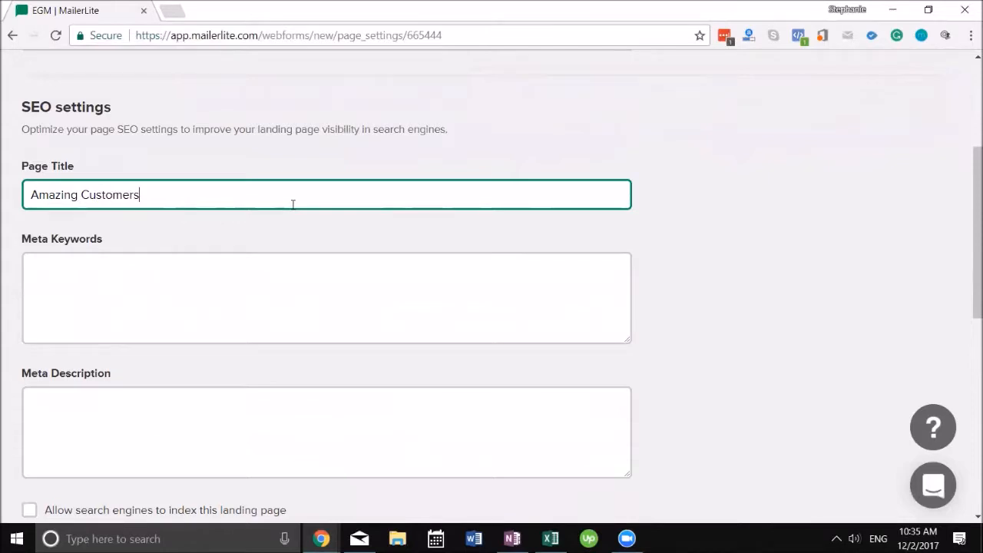
pyautogui.press('Tab')
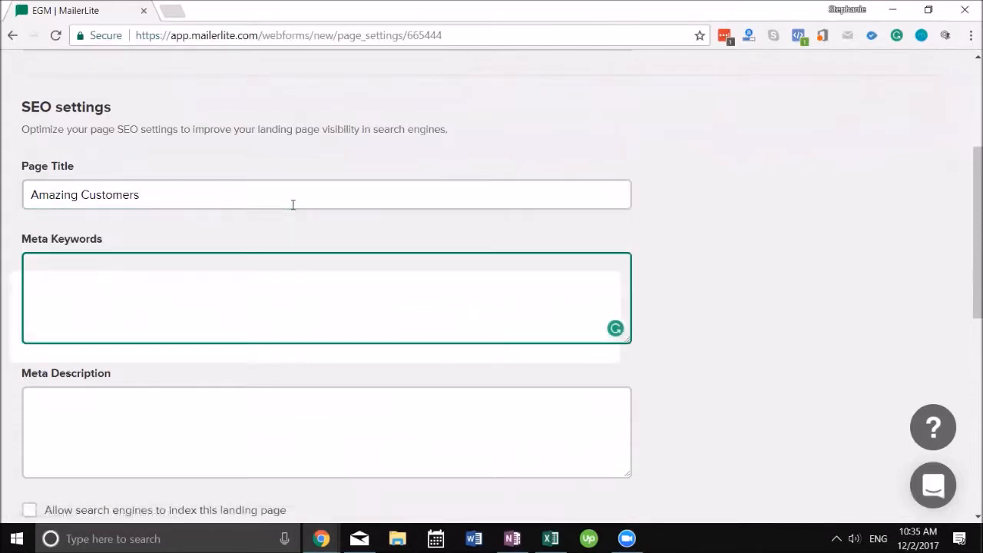
pyautogui.click(259, 415)
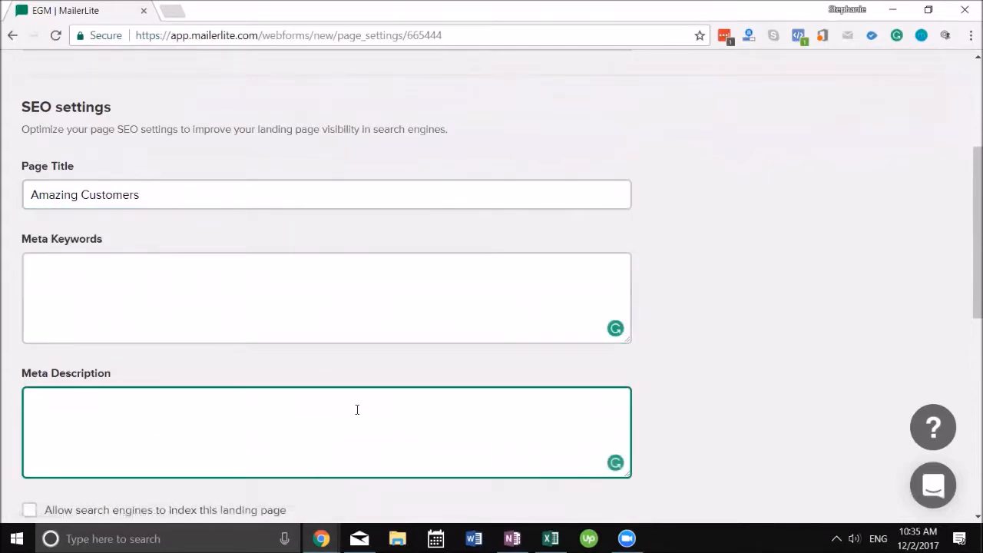
pyautogui.scroll(-2, 313, 463)
pyautogui.click(29, 358)
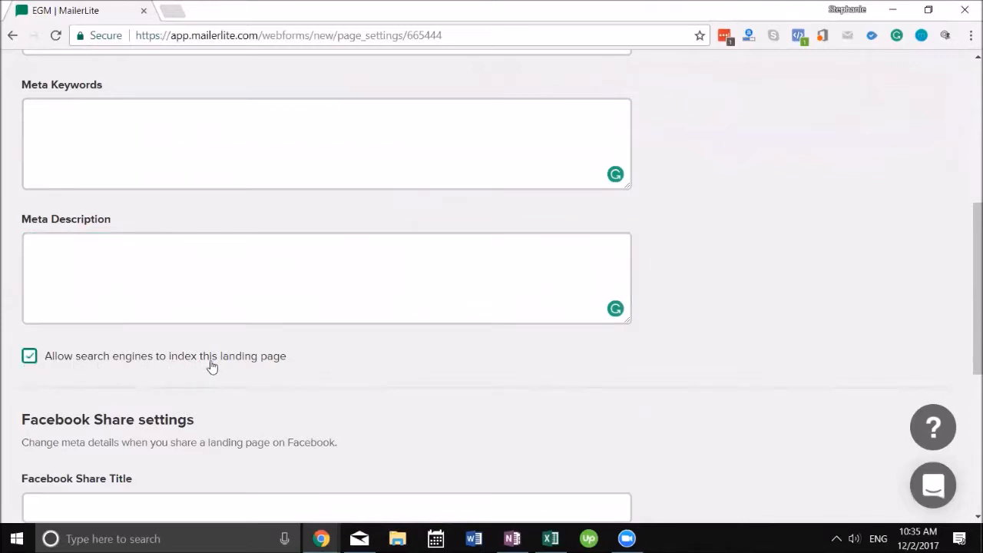
pyautogui.scroll(-3, 265, 367)
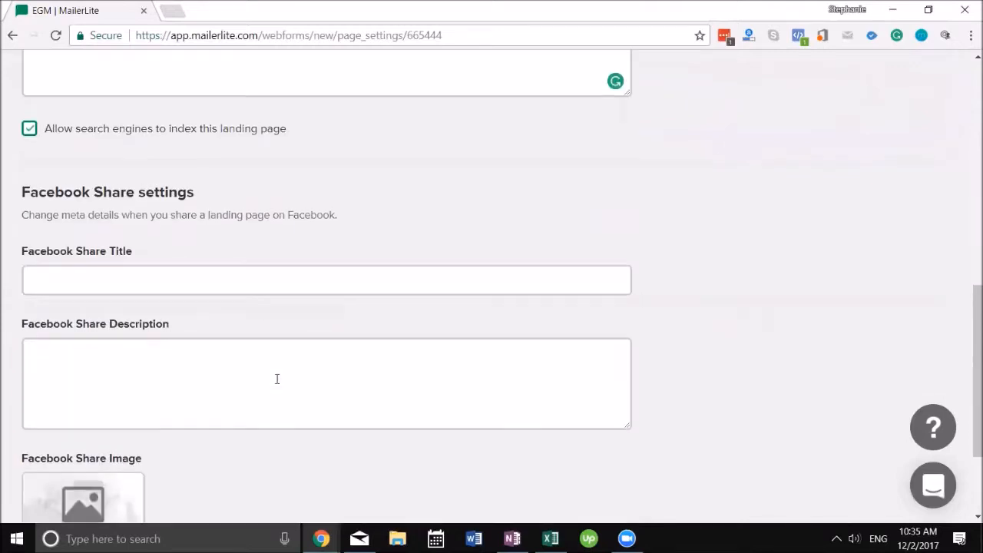
pyautogui.scroll(-2, 219, 381)
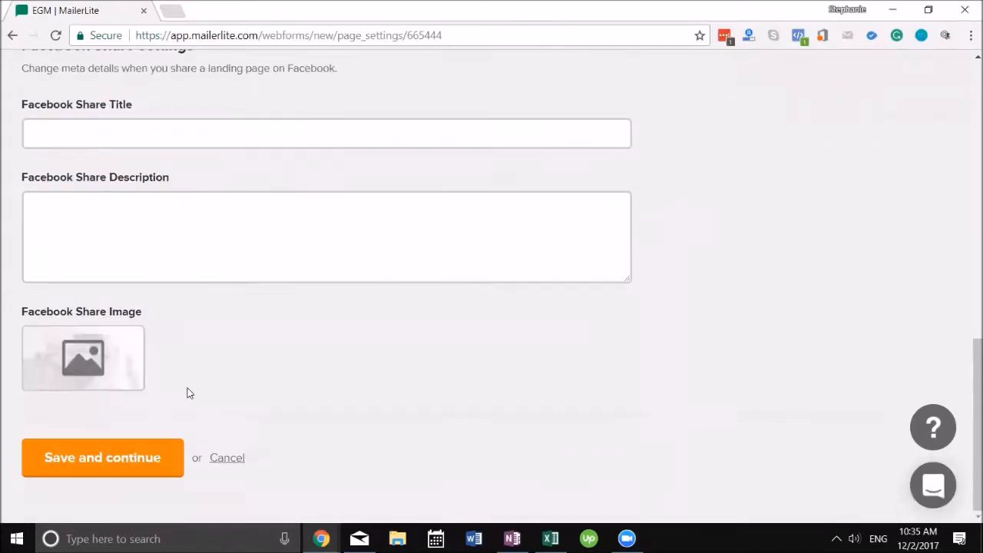
pyautogui.click(92, 454)
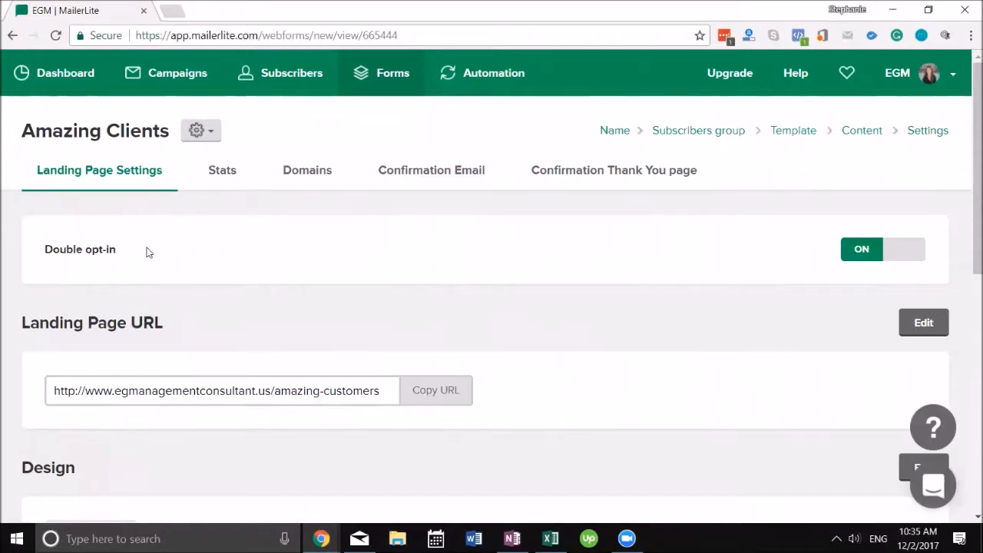
# Step: Switch the Amazing Clients page's Double opt-in toggle from ON to OFF
pyautogui.click(860, 252)
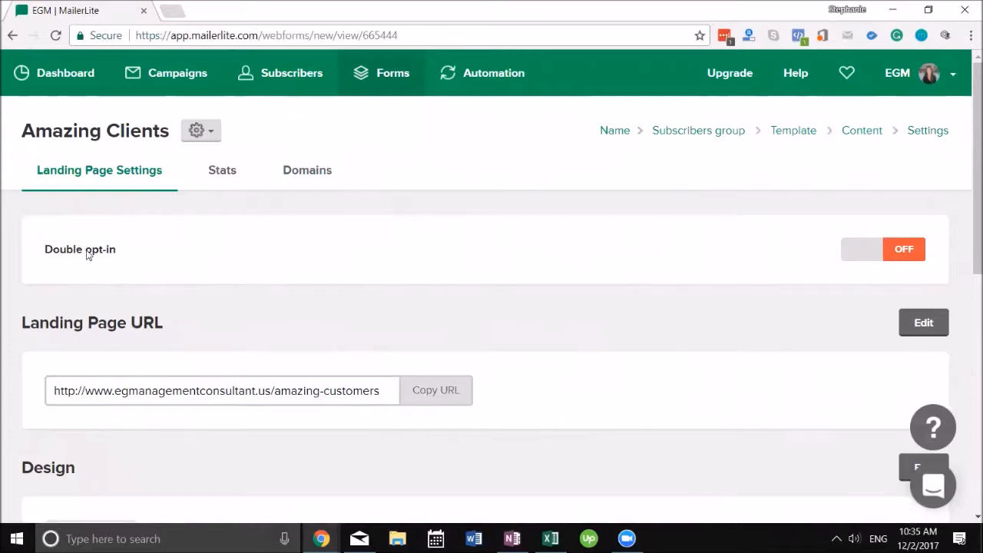
pyautogui.scroll(-1, 121, 254)
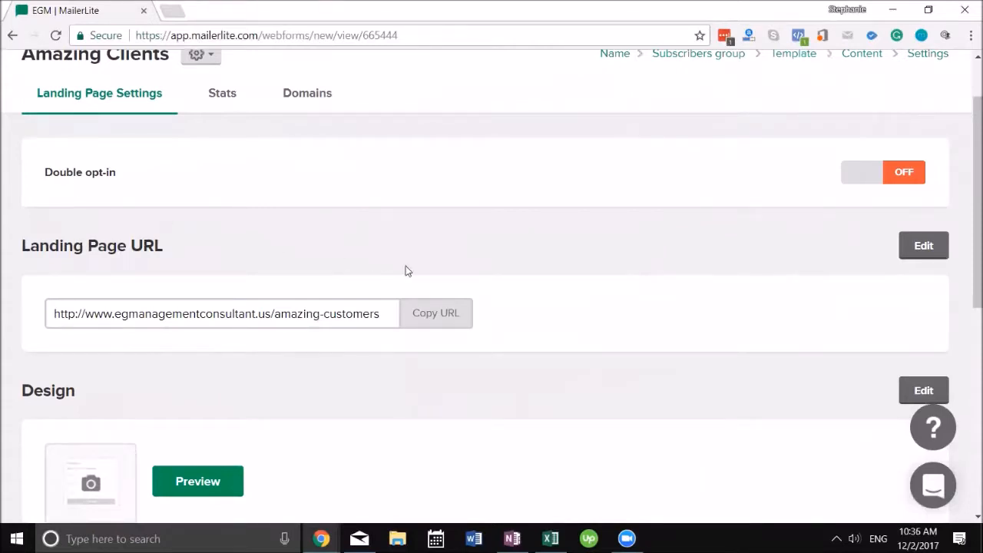
pyautogui.scroll(-5, 439, 300)
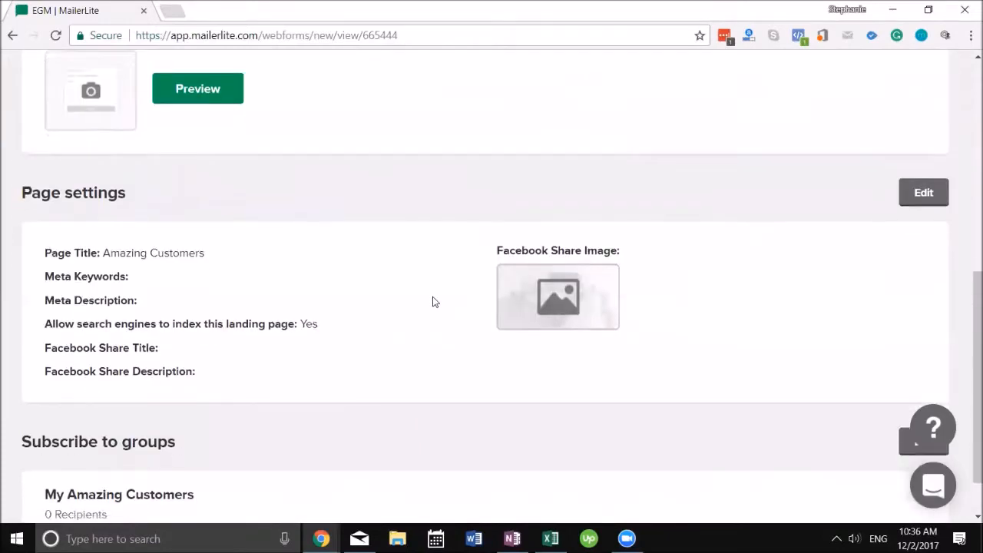
pyautogui.scroll(7, 430, 295)
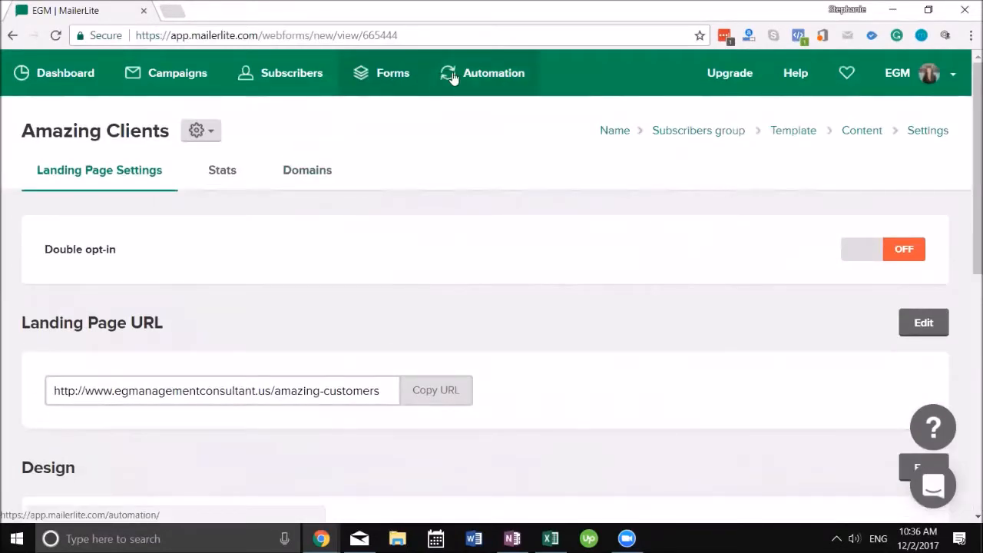
# Step: Create a new automation workflow named 'Amazing Customers'
pyautogui.click(477, 75)
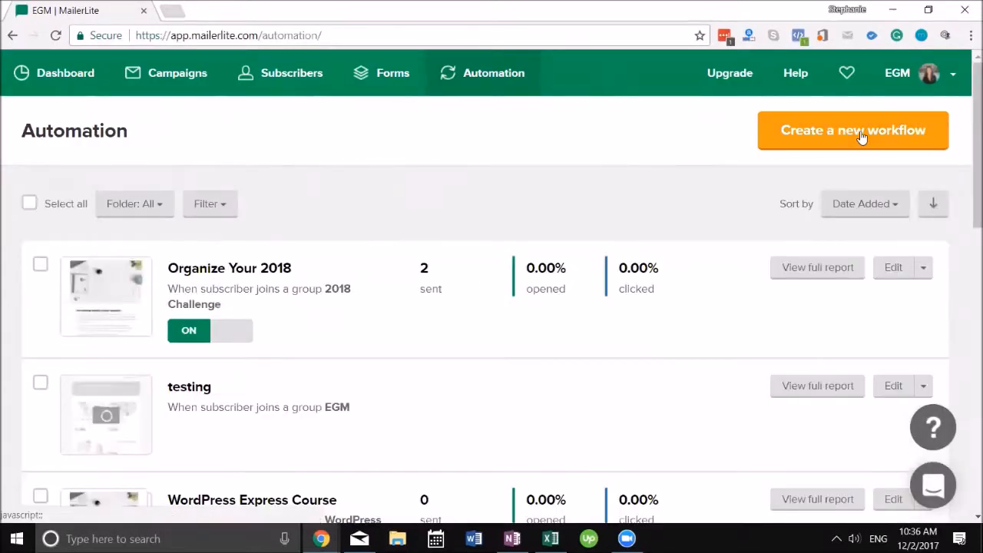
pyautogui.click(855, 137)
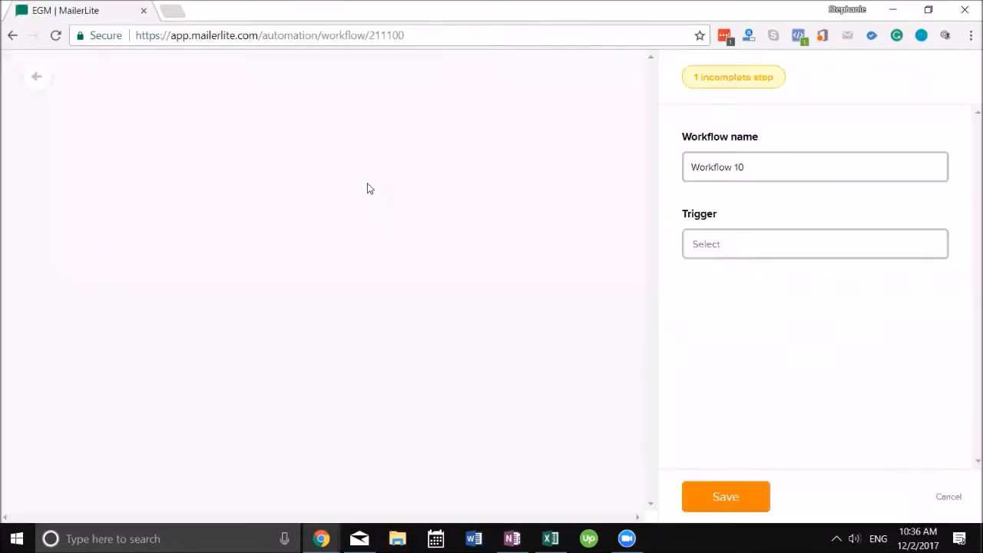
pyautogui.moveTo(777, 167); pyautogui.dragTo(663, 167)
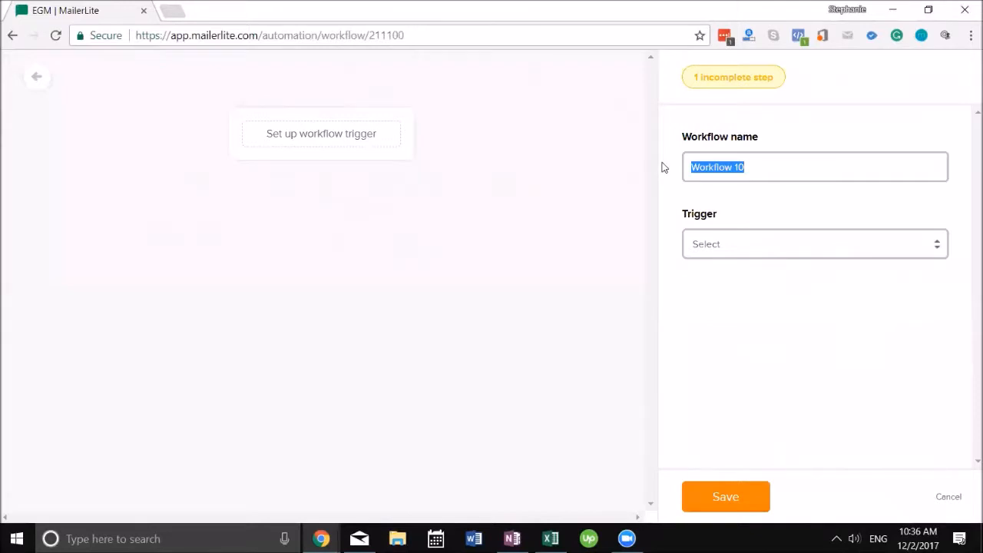
pyautogui.write('Amazing Customers')
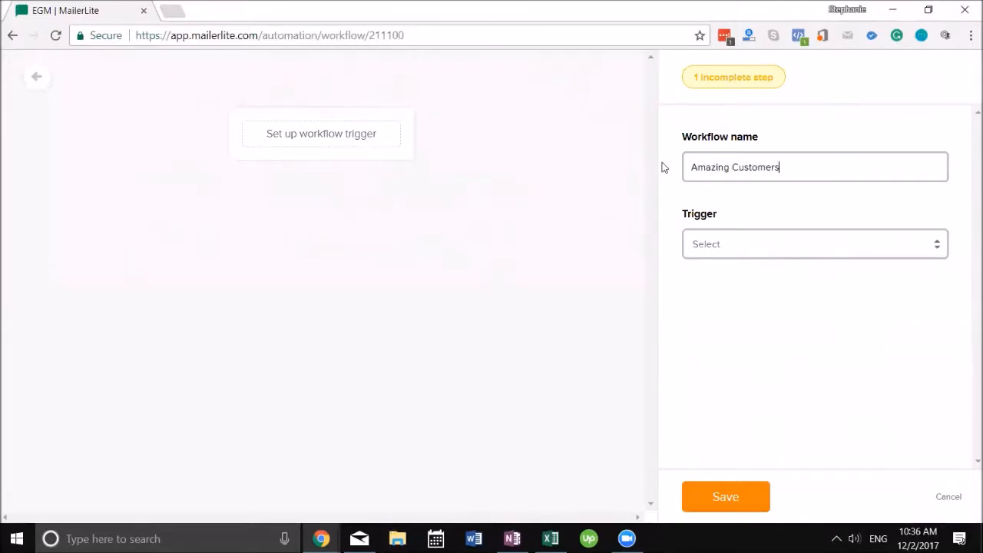
# Step: Set the trigger to a subscriber joining the My Amazing Customers group
pyautogui.click(786, 243)
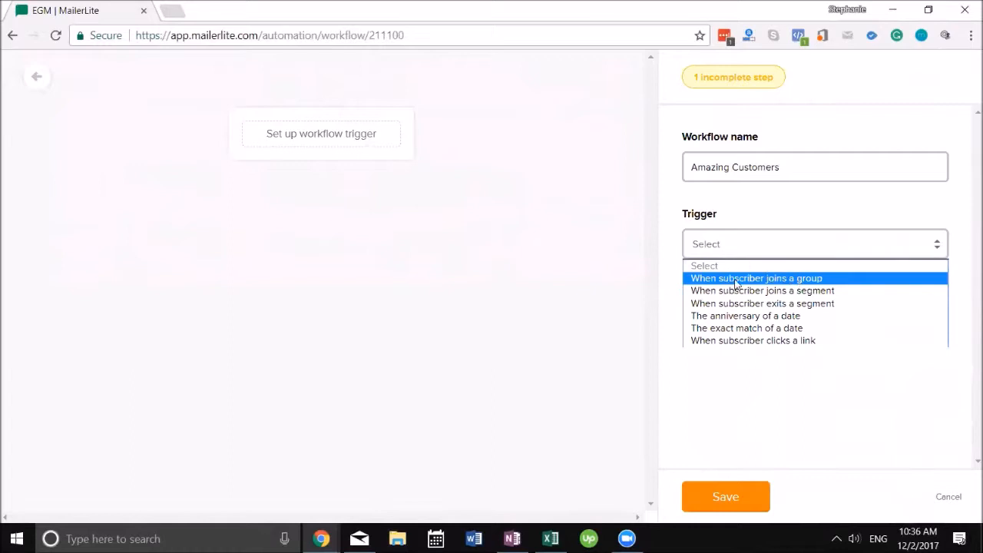
pyautogui.click(783, 280)
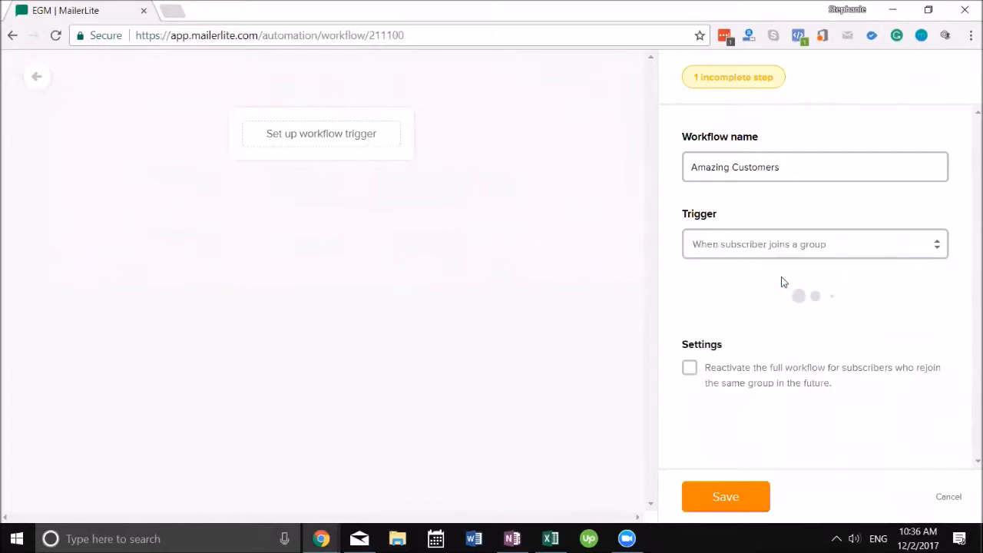
pyautogui.click(764, 329)
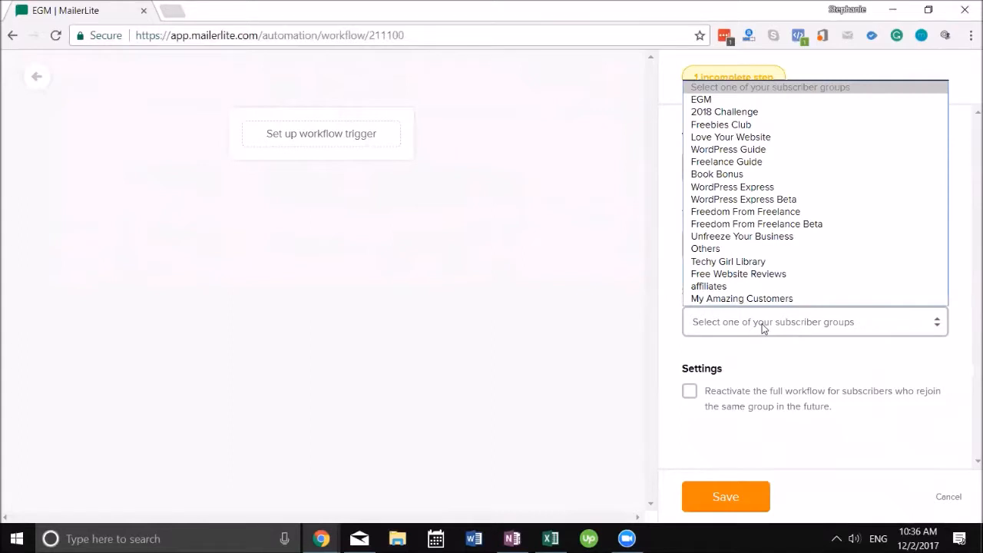
pyautogui.click(782, 298)
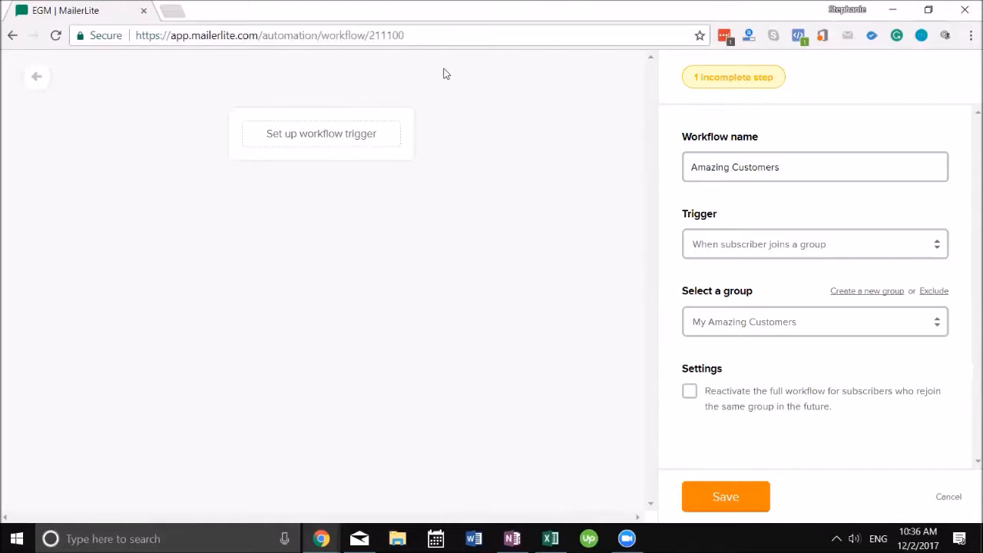
# Step: Save the trigger and add an email step with subject 'thank you', then start its design
pyautogui.click(726, 508)
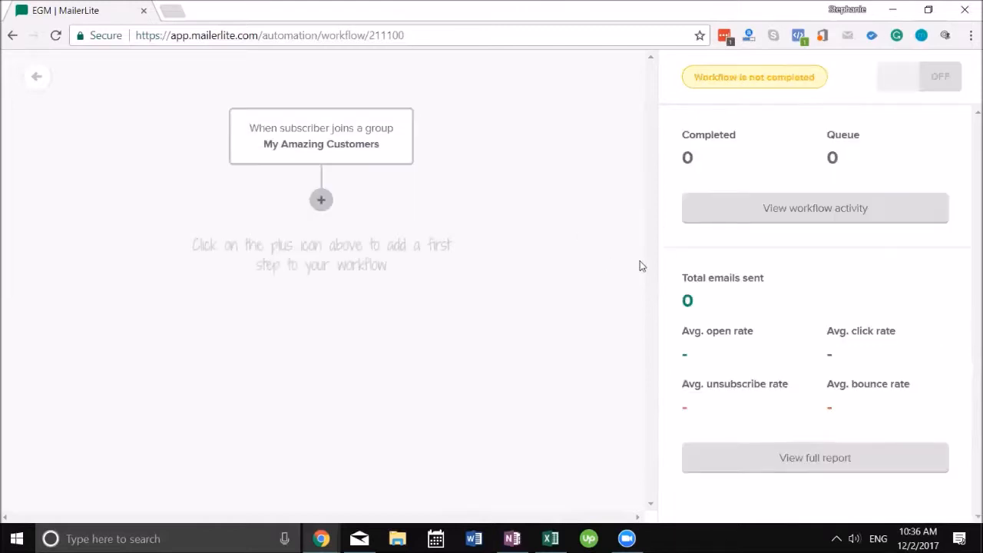
pyautogui.click(323, 200)
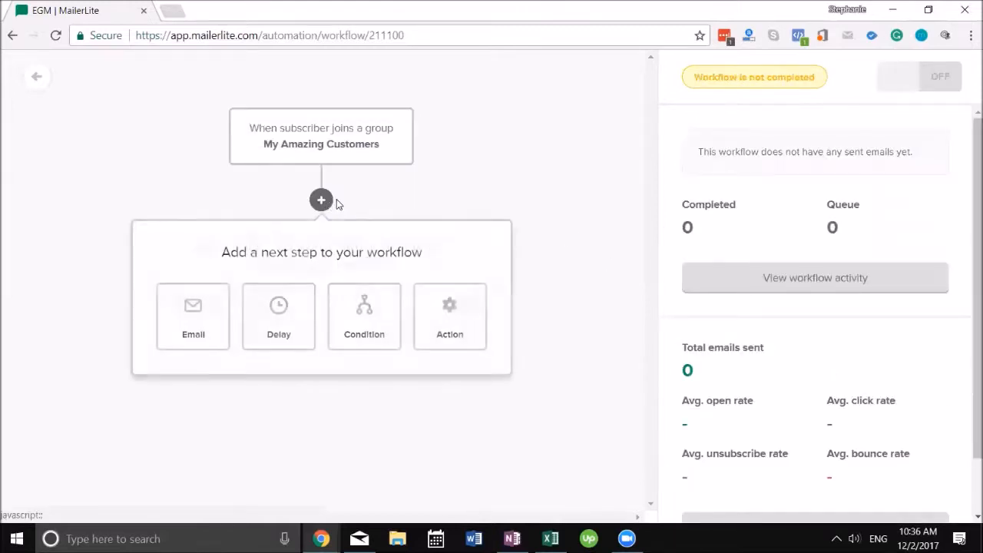
pyautogui.click(214, 310)
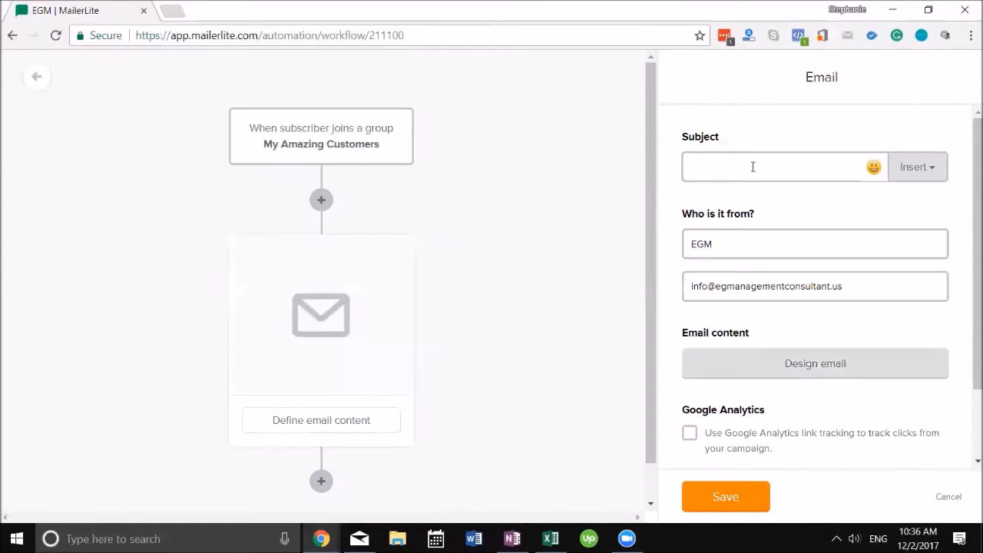
pyautogui.write('thank you')
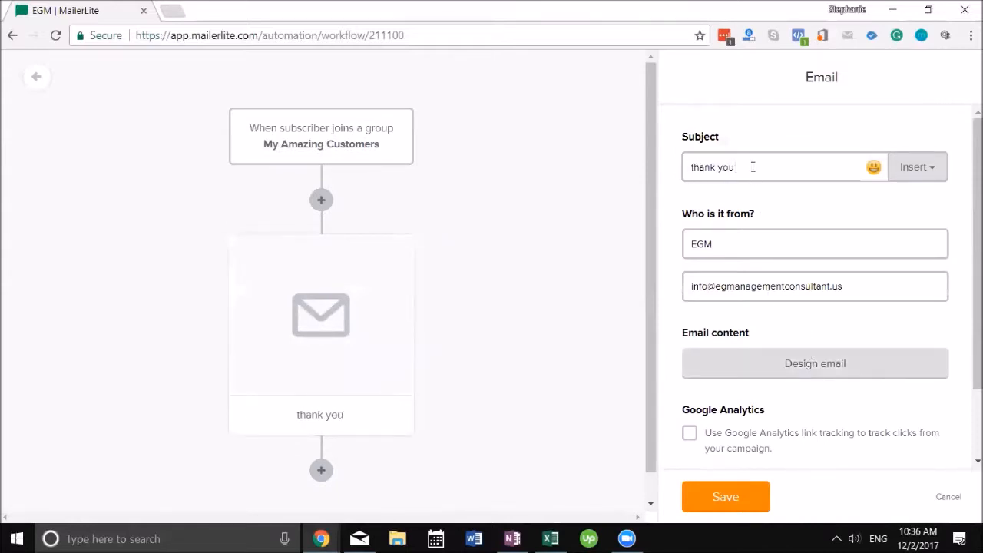
pyautogui.click(774, 365)
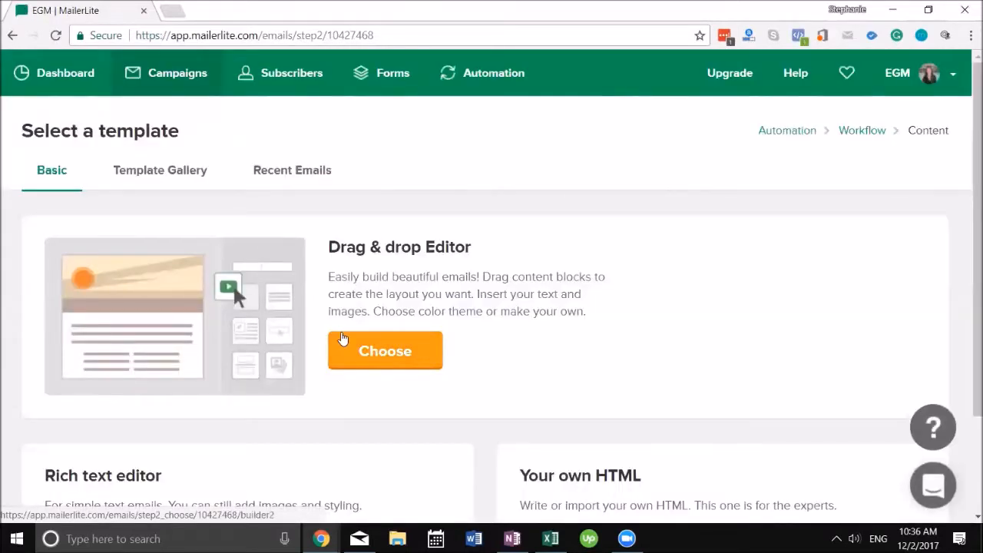
# Step: Browse the Template Gallery and use the Letter From North Pole template for the thank you email
pyautogui.click(173, 183)
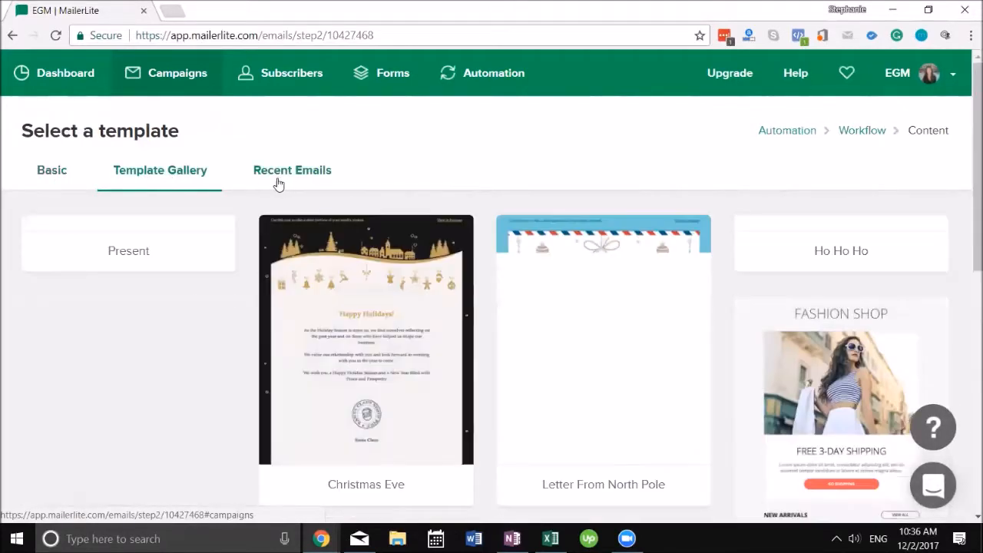
pyautogui.click(286, 183)
pyautogui.click(180, 180)
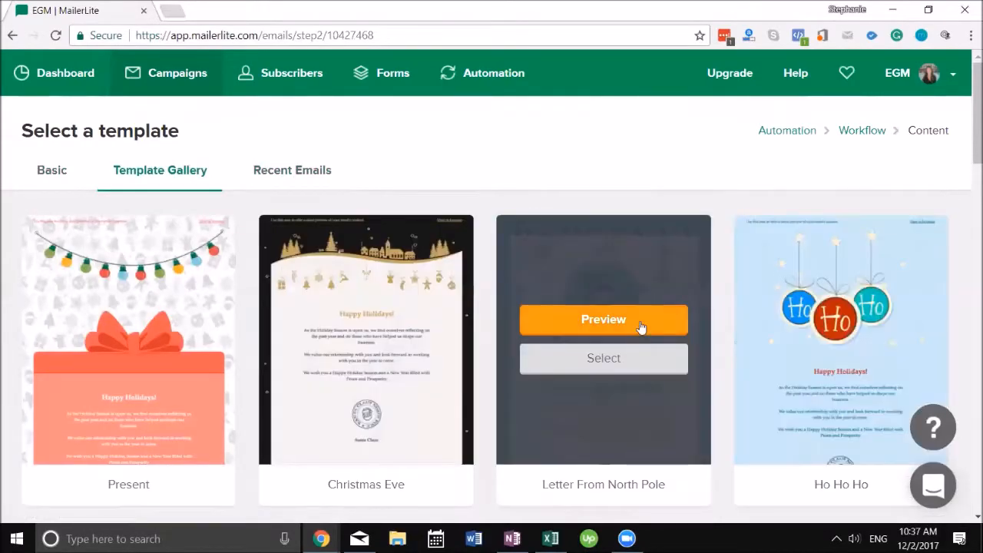
pyautogui.scroll(-9, 687, 332)
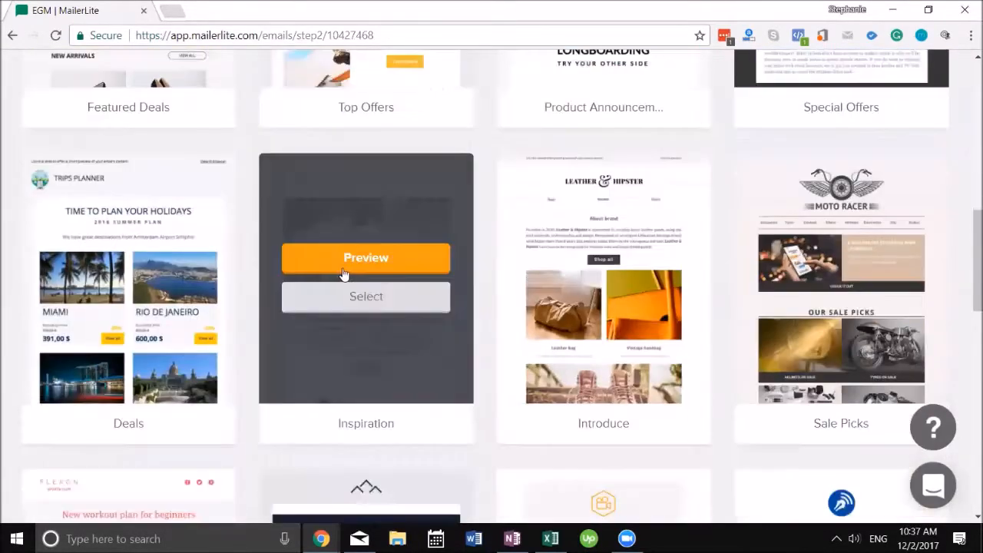
pyautogui.scroll(3, 175, 254)
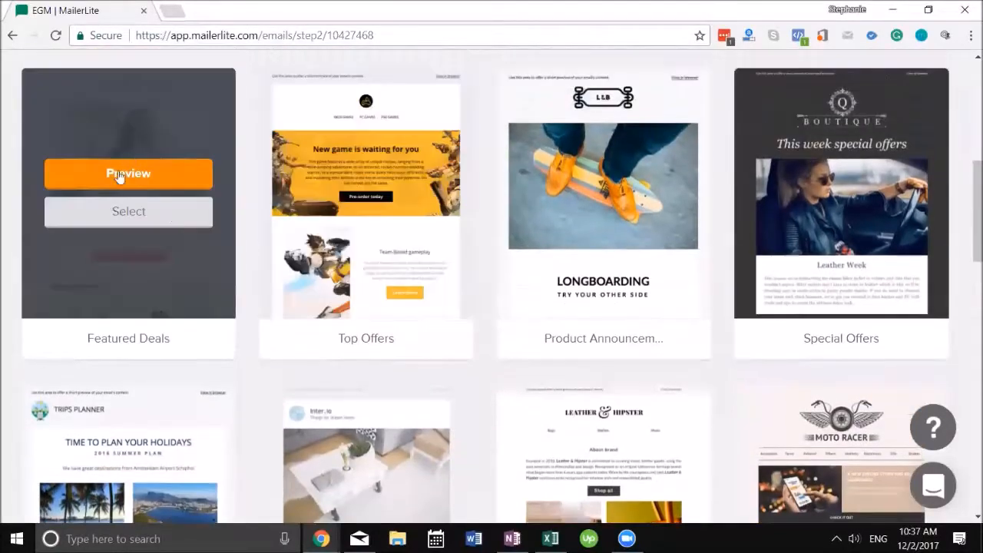
pyautogui.scroll(-9, 810, 282)
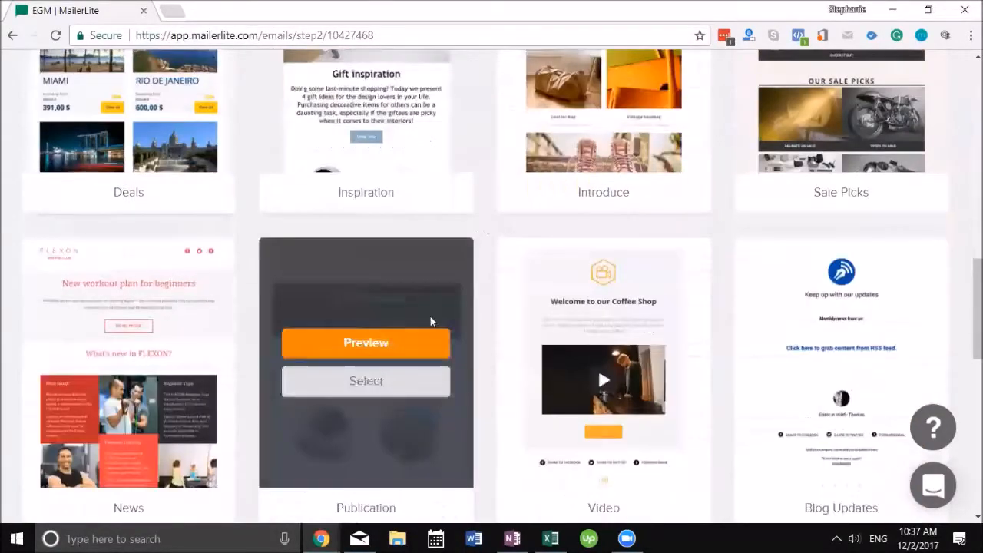
pyautogui.scroll(-2, 206, 285)
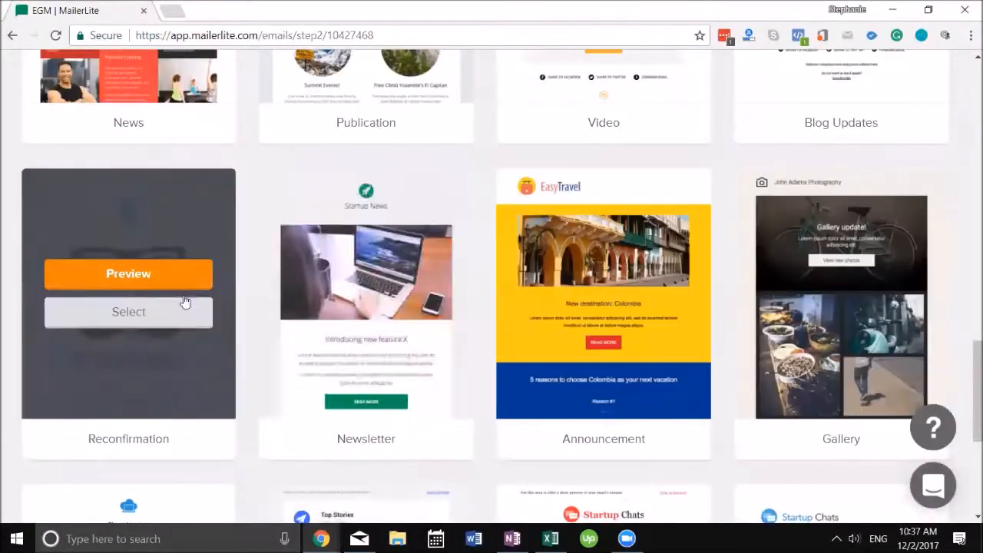
pyautogui.scroll(-2, 519, 329)
pyautogui.scroll(12, 599, 284)
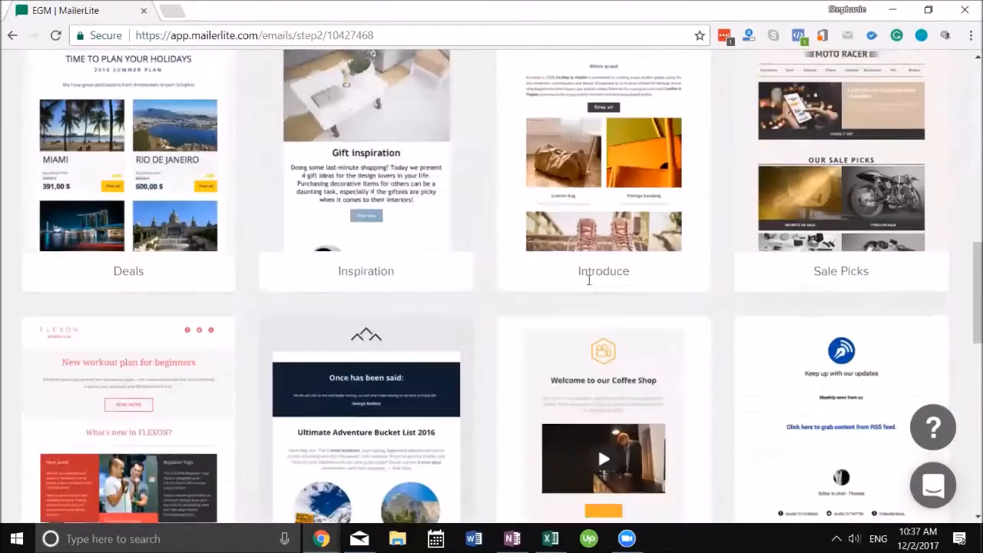
pyautogui.scroll(5, 588, 284)
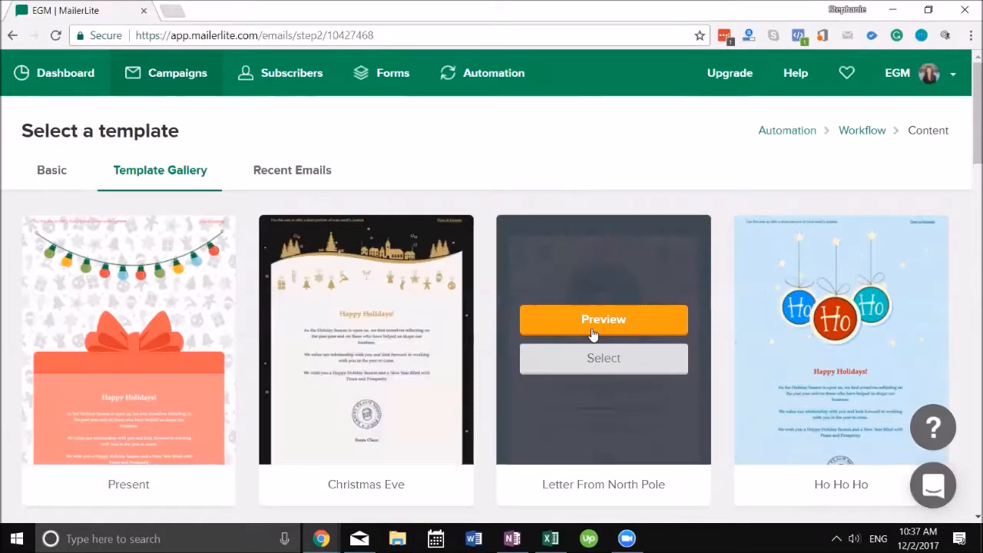
pyautogui.click(614, 320)
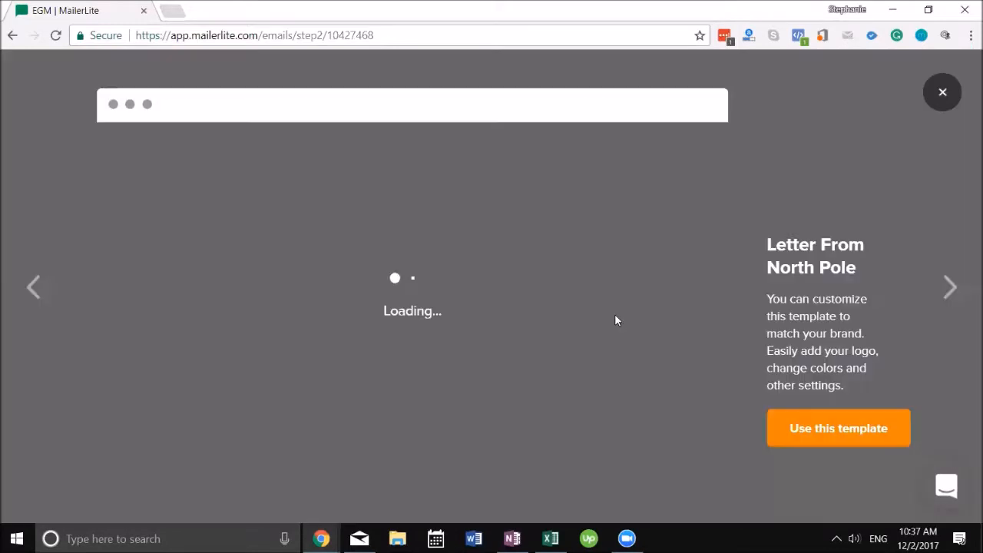
pyautogui.click(841, 433)
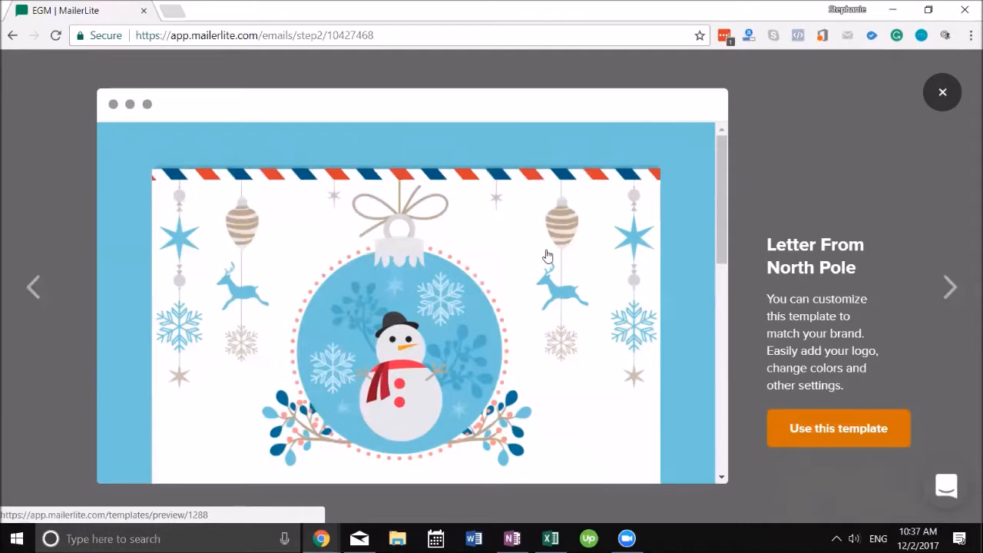
pyautogui.click(812, 442)
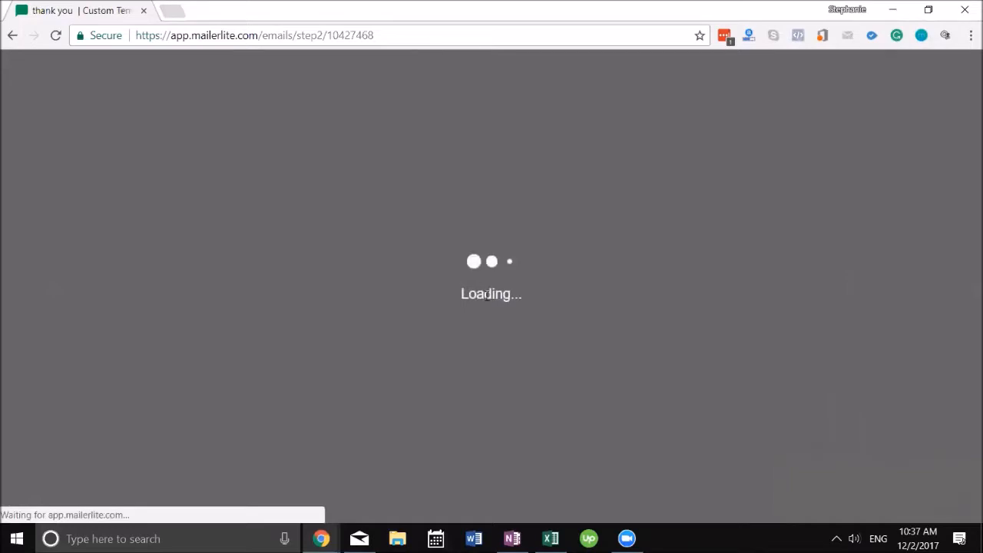
# Step: Review the North Pole letter and its snowman header image unchanged, then finish editing the email
pyautogui.scroll(-3, 485, 300)
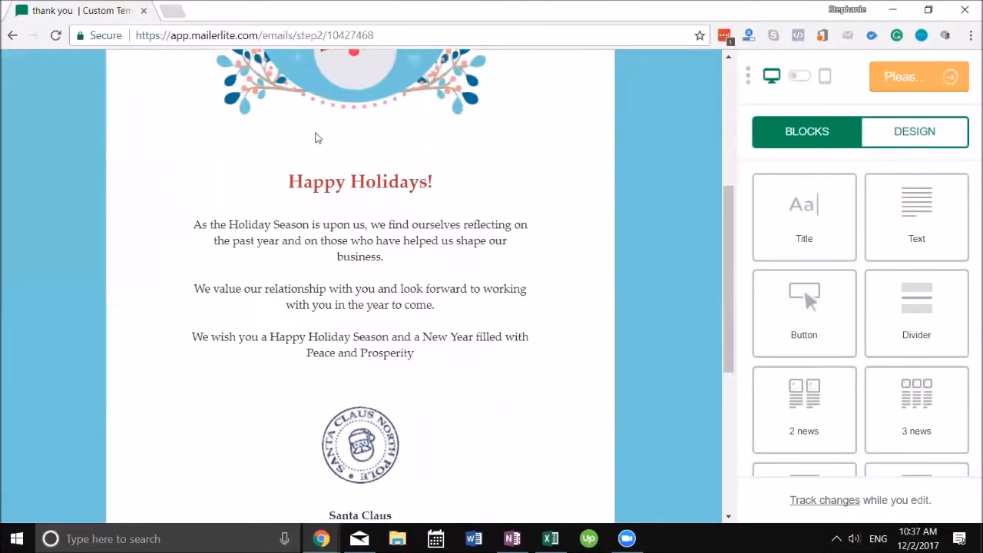
pyautogui.scroll(1, 337, 131)
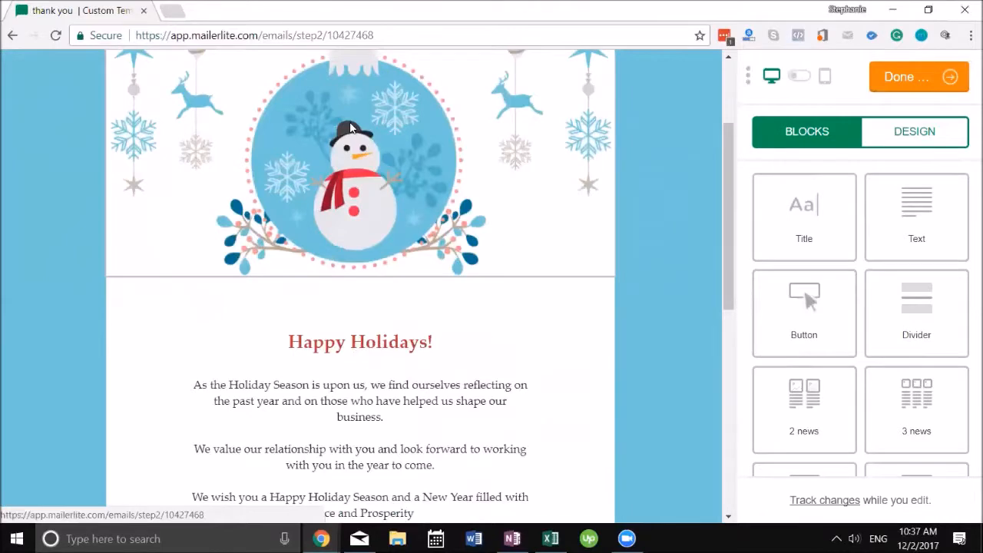
pyautogui.click(349, 128)
pyautogui.scroll(-2, 460, 284)
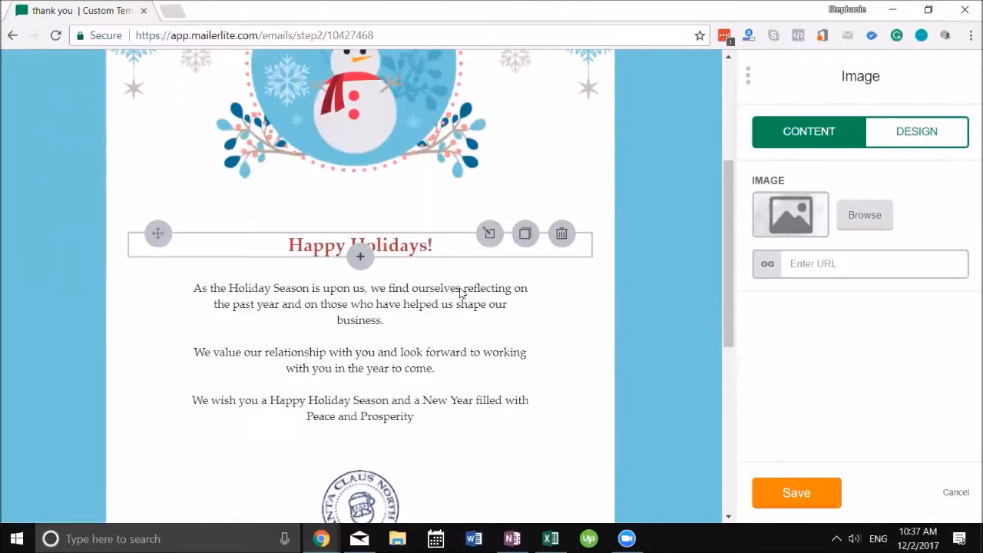
pyautogui.scroll(-2, 374, 338)
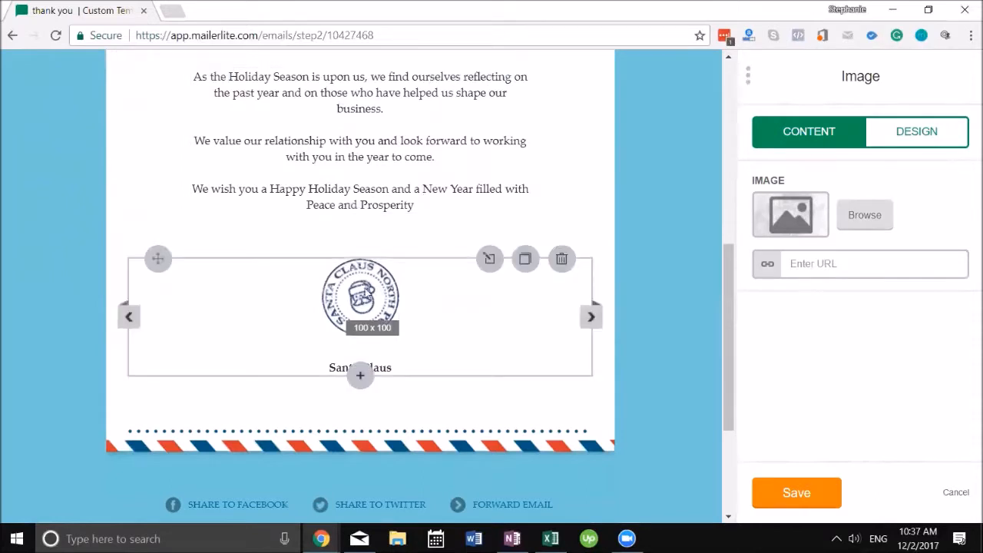
pyautogui.scroll(-2, 414, 372)
pyautogui.scroll(-1, 411, 360)
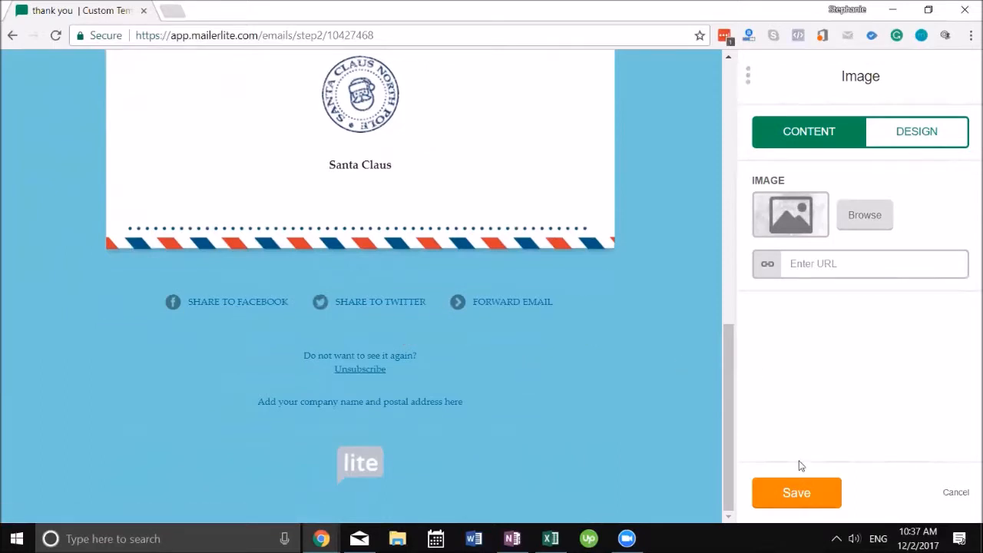
pyautogui.click(767, 486)
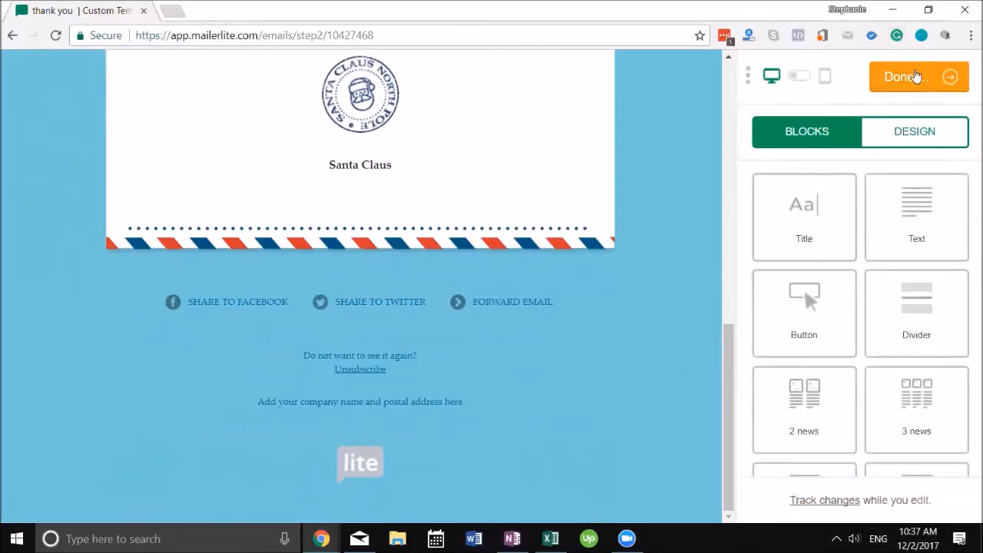
pyautogui.click(887, 77)
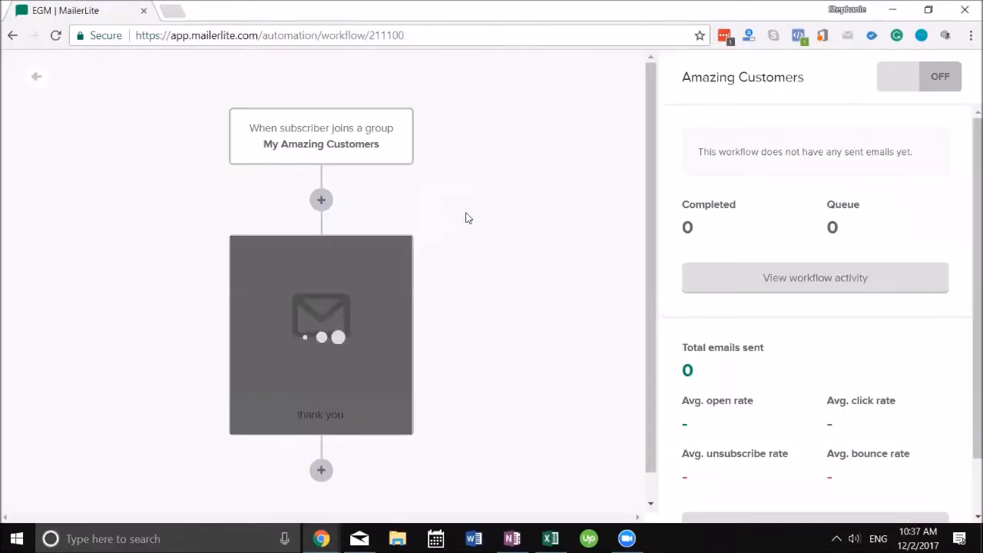
# Step: Add a 1-day delay step after the thank you email
pyautogui.click(321, 471)
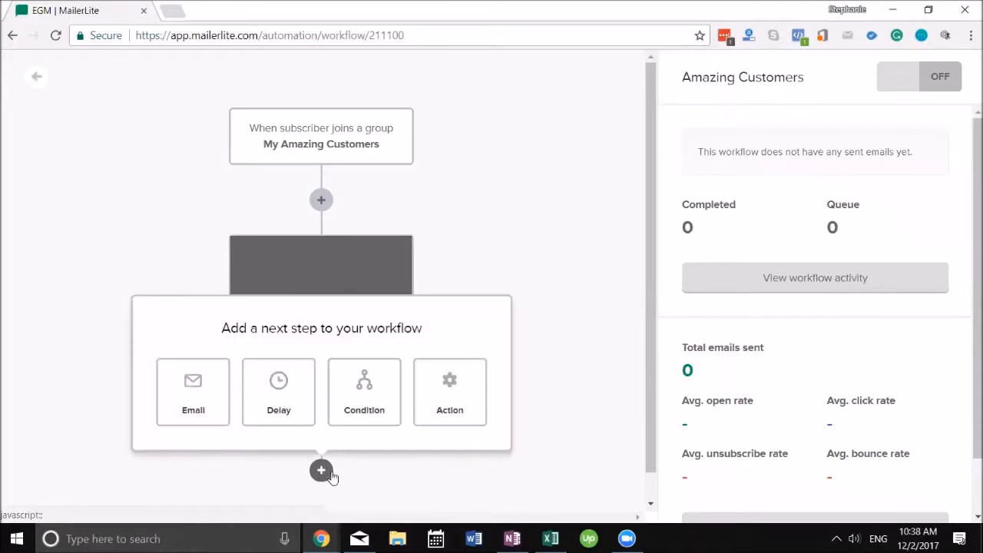
pyautogui.click(296, 409)
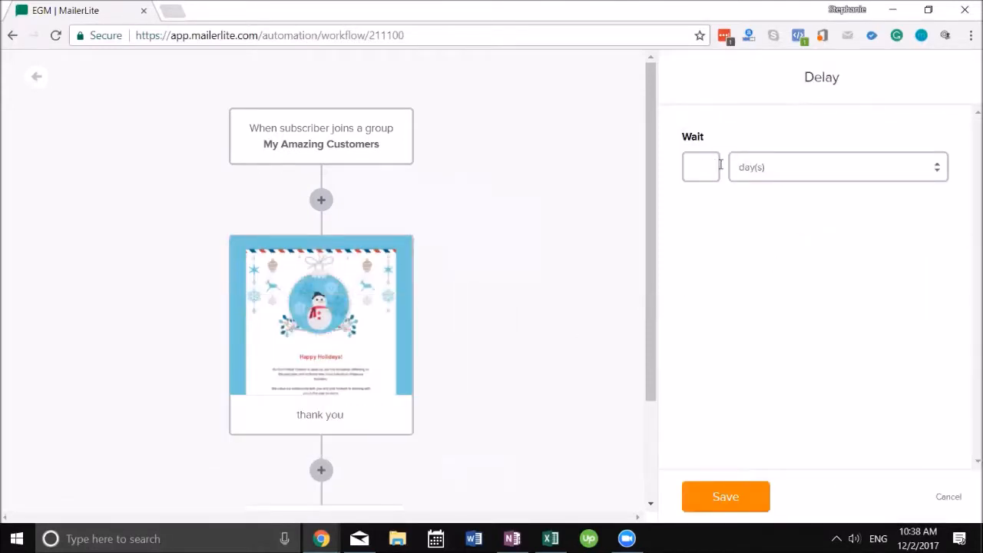
pyautogui.click(724, 496)
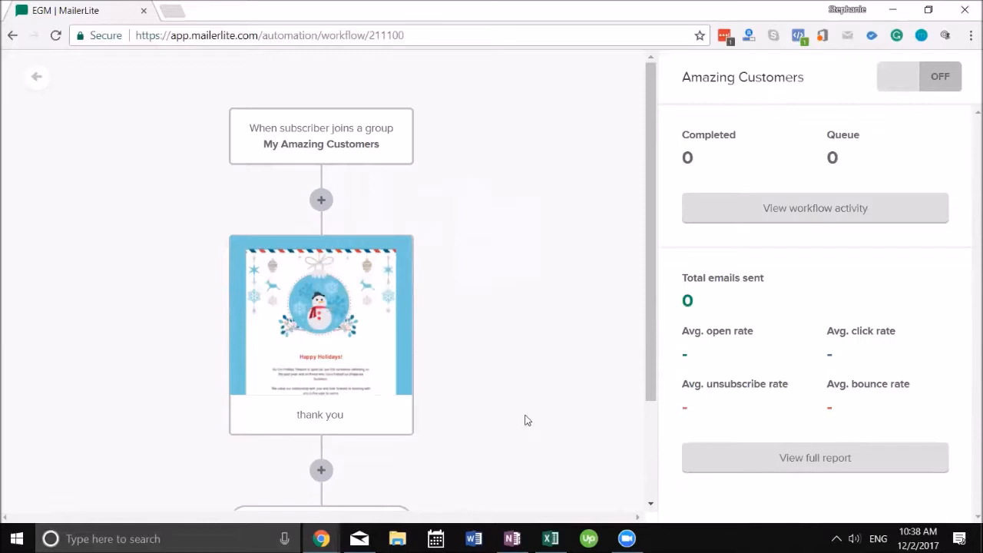
pyautogui.scroll(-3, 487, 405)
# Step: Switch the Amazing Customers workflow on and return to the automation list
pyautogui.click(321, 439)
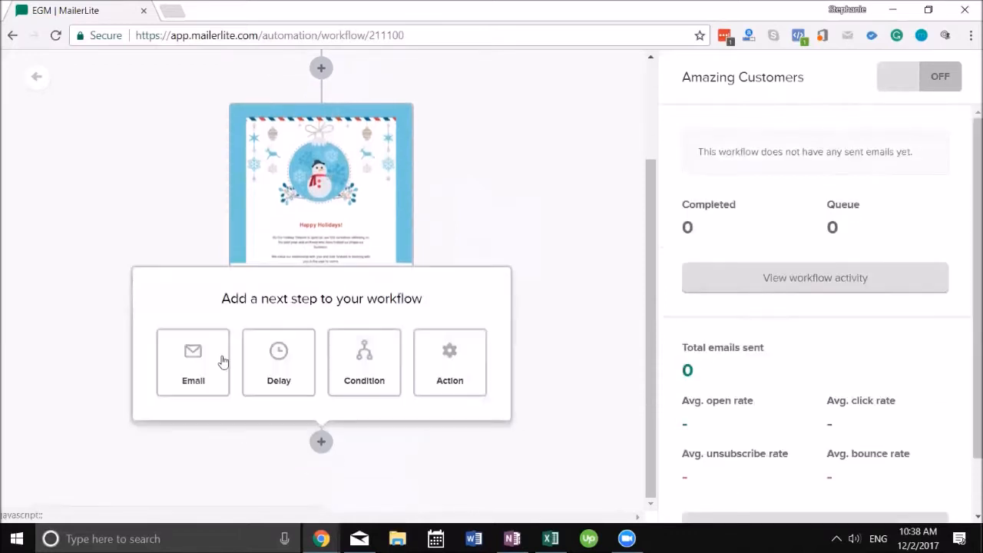
pyautogui.click(835, 86)
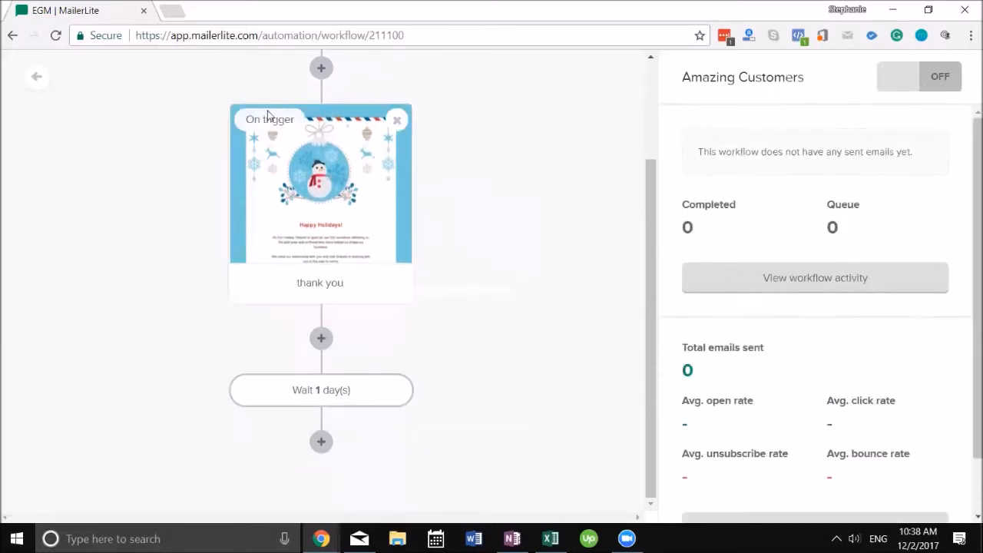
pyautogui.click(905, 74)
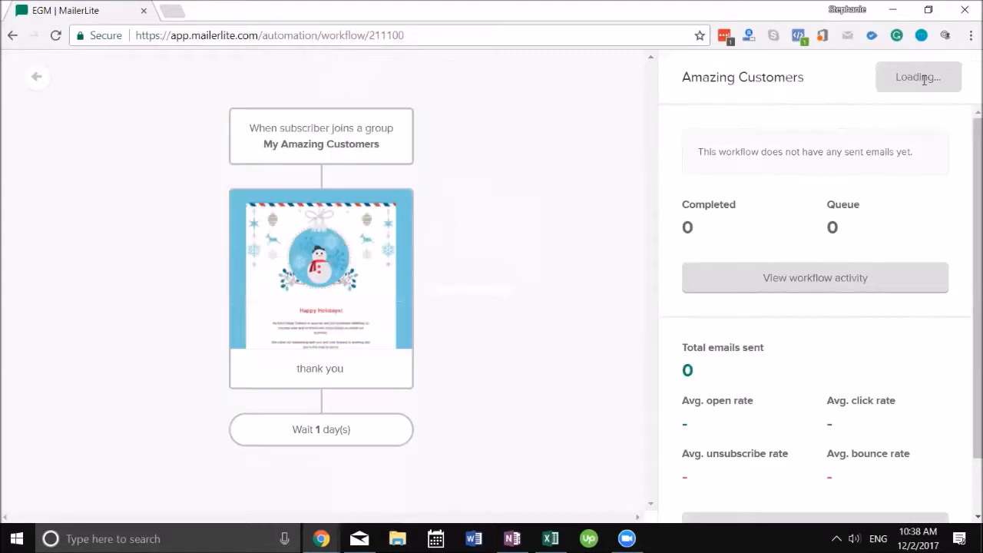
pyautogui.click(55, 91)
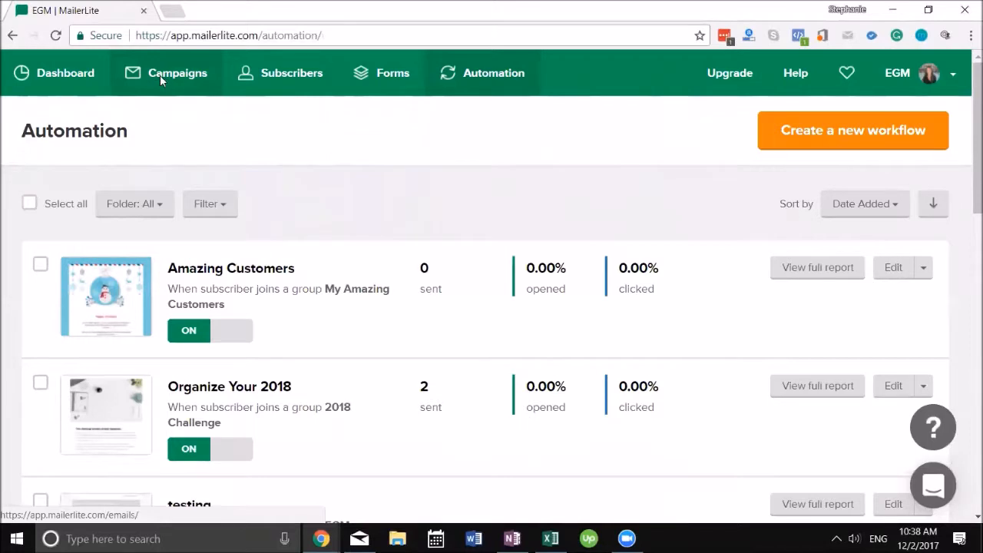
# Step: Go to Campaigns and create a new regular campaign
pyautogui.click(163, 76)
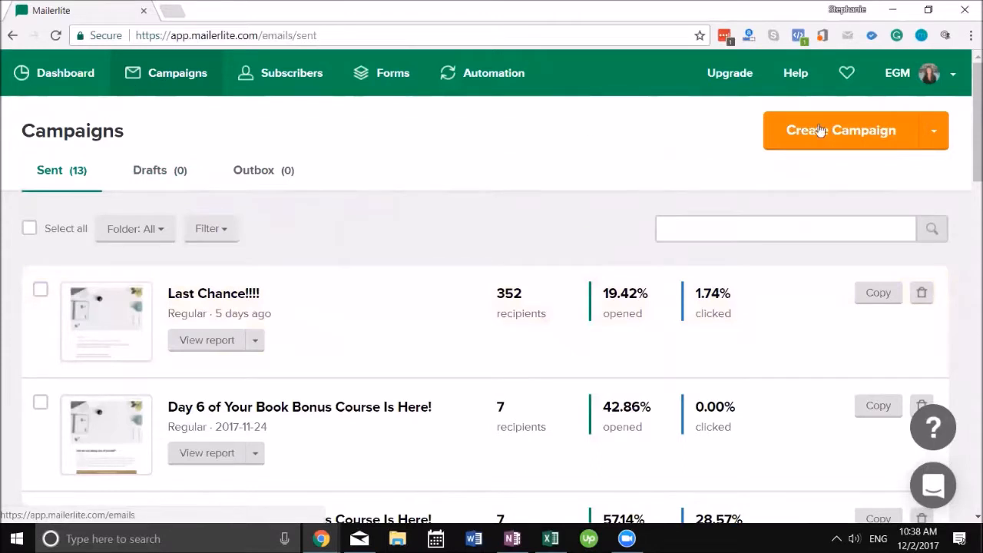
pyautogui.click(865, 129)
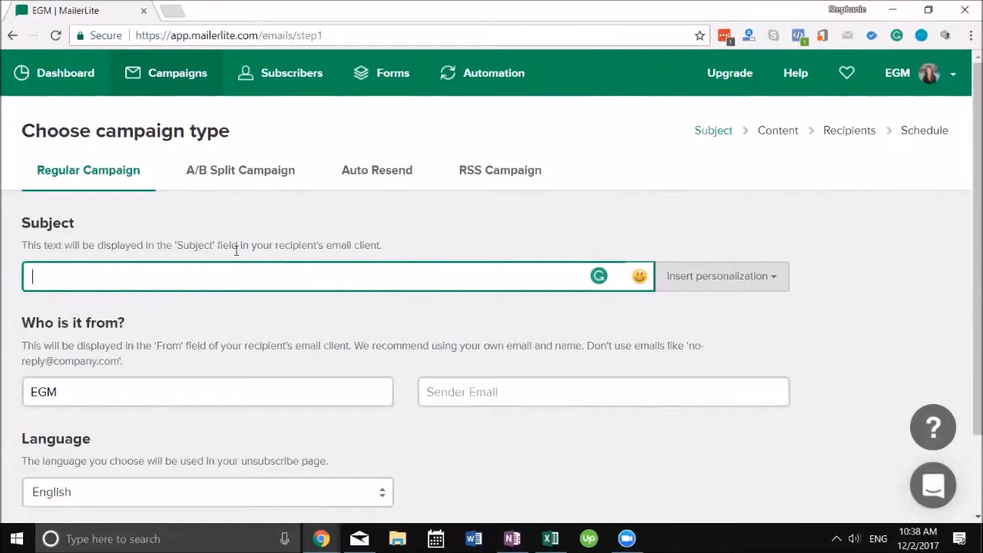
# Step: Enter subject 'Welcome to the family' and the sender e-mail address, then continue to Content
pyautogui.write('me to the family')
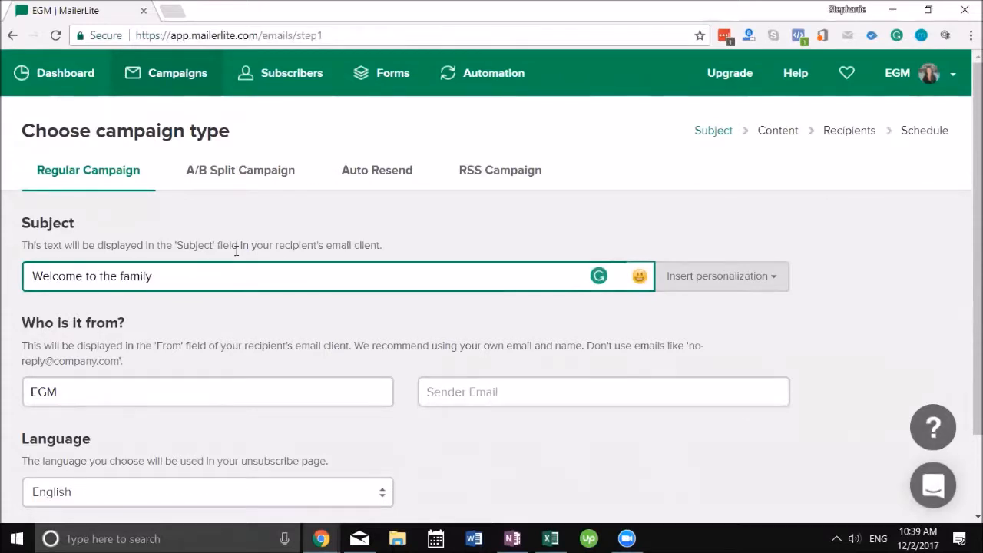
pyautogui.scroll(-2, 318, 311)
pyautogui.click(426, 297)
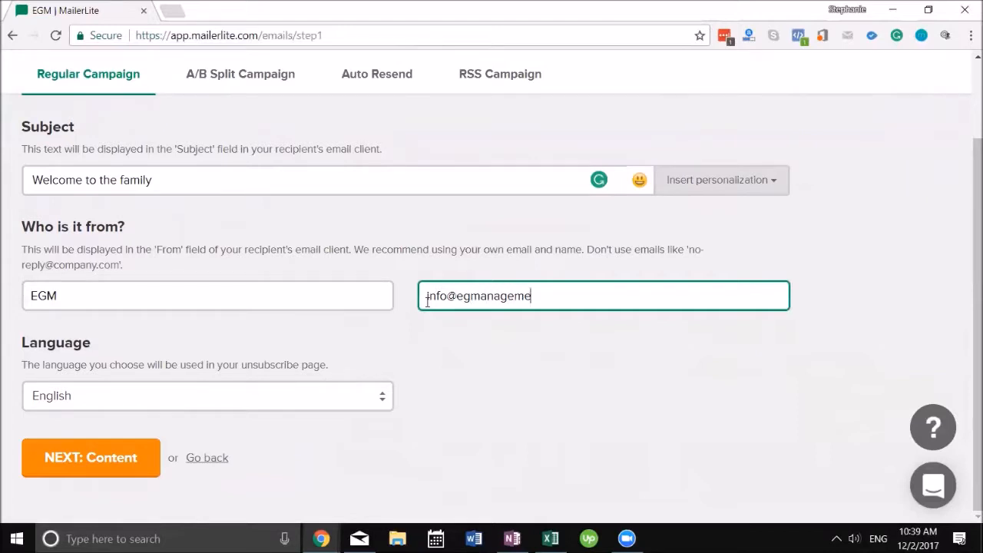
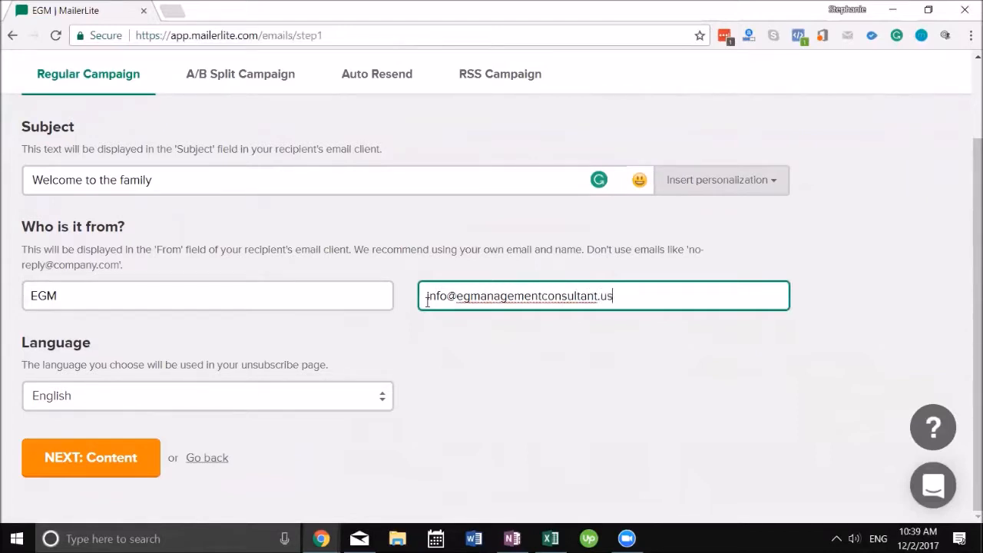
pyautogui.click(92, 463)
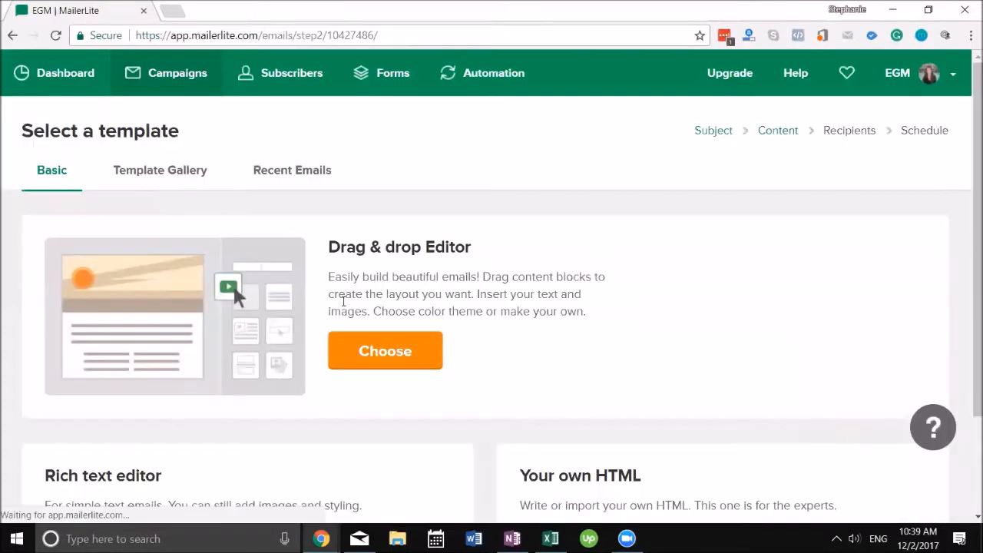
# Step: Pick the Basic Drag & drop Editor layout for the Welcome to the family campaign
pyautogui.click(178, 185)
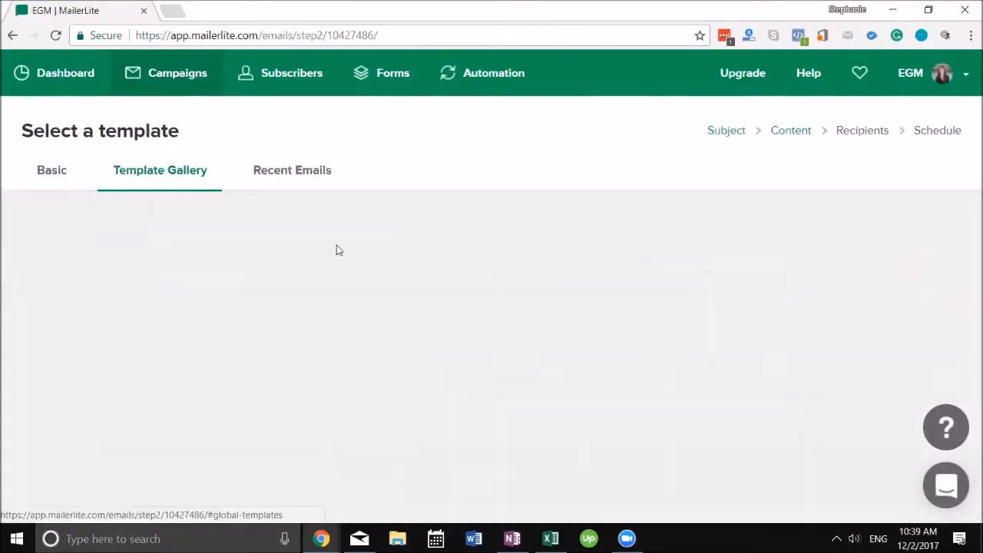
pyautogui.scroll(-5, 345, 272)
pyautogui.scroll(5, 213, 125)
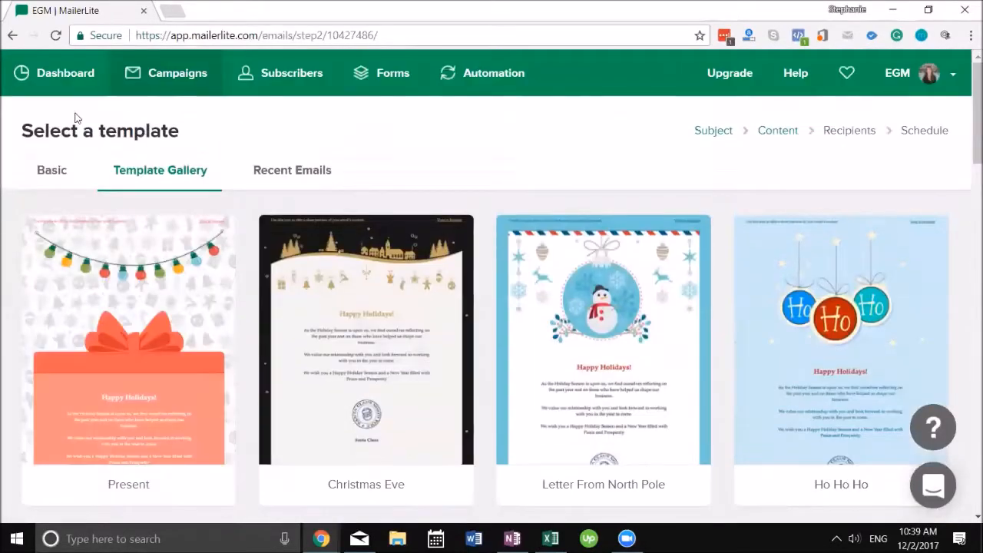
pyautogui.click(54, 173)
pyautogui.click(411, 361)
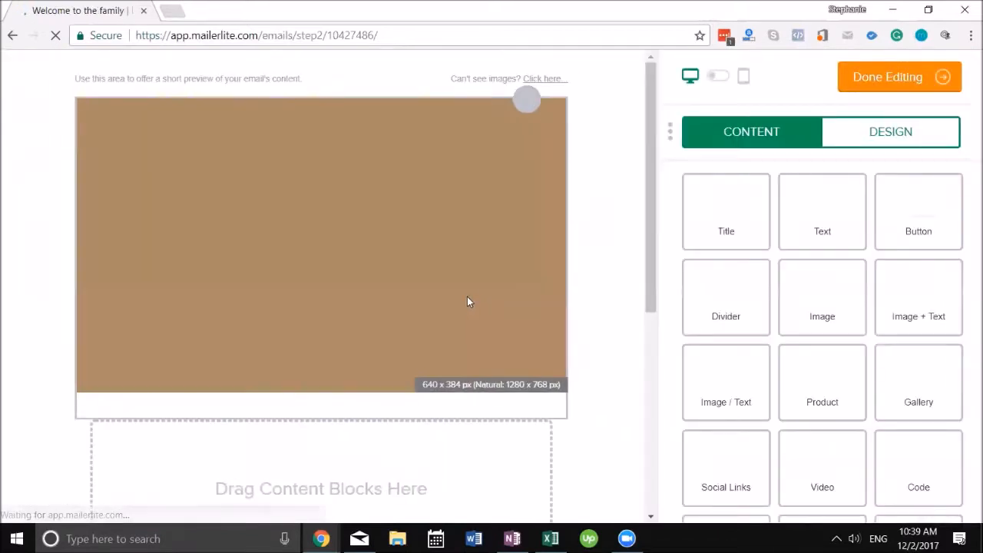
pyautogui.scroll(-4, 505, 374)
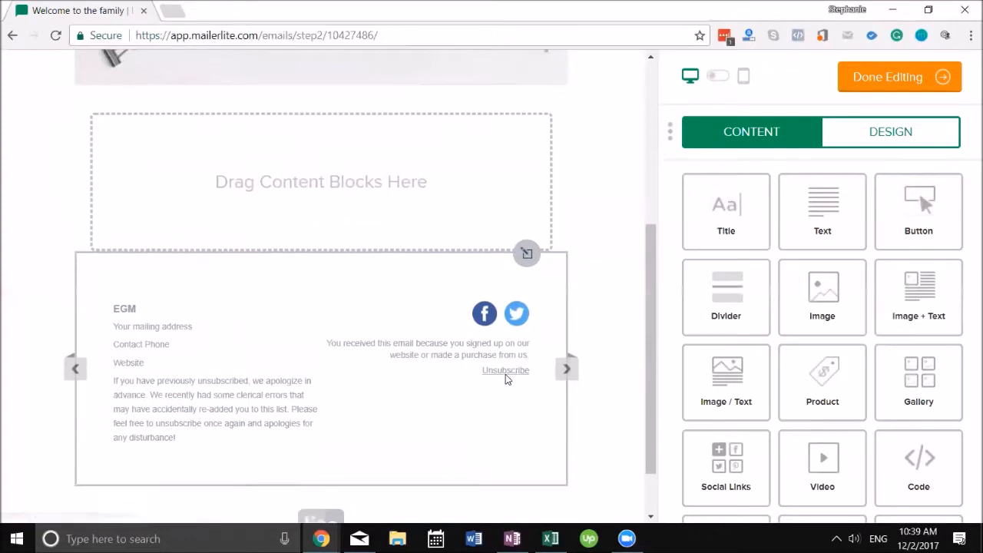
pyautogui.scroll(4, 504, 373)
# Step: Replace the header image with pexels-photo-257897.jpeg from the File manager and save it
pyautogui.click(367, 208)
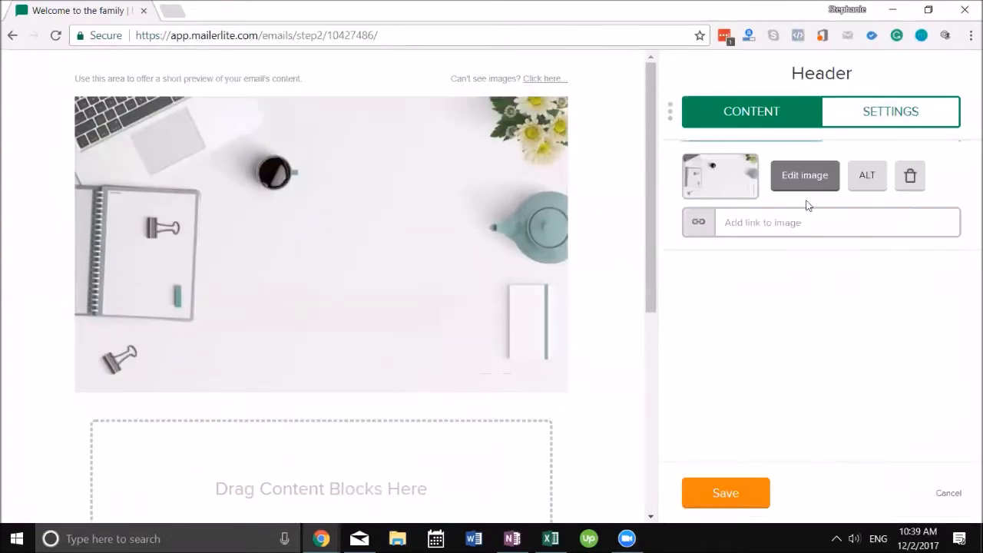
pyautogui.click(909, 176)
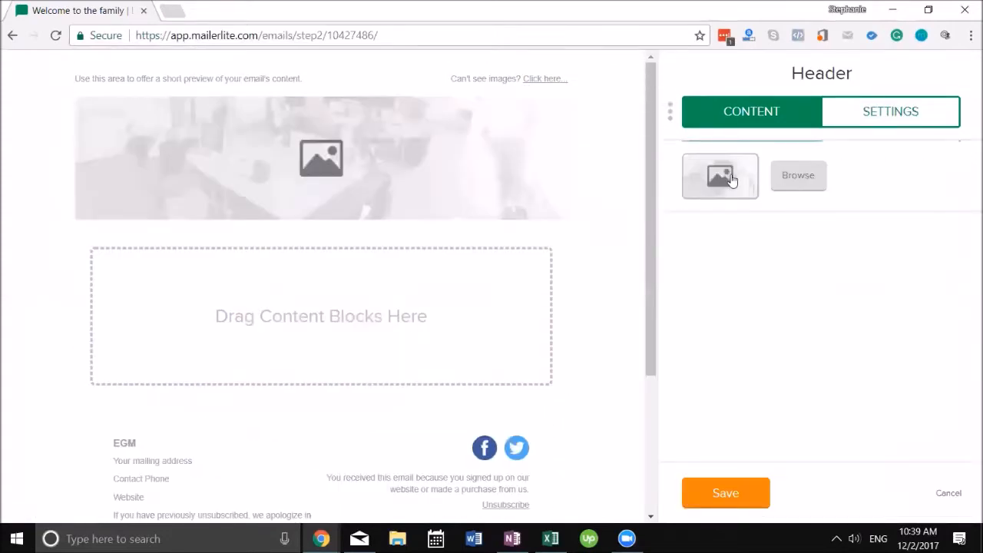
pyautogui.click(732, 181)
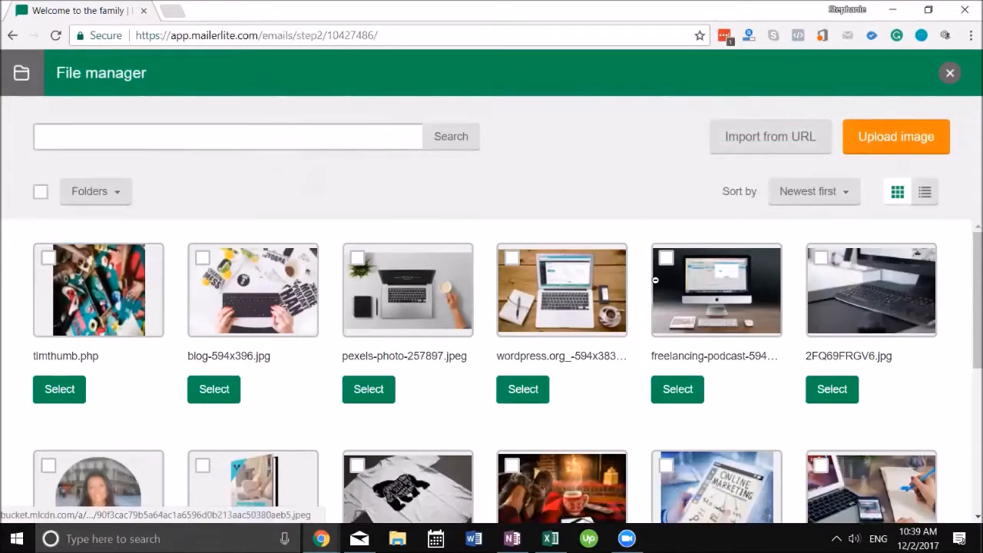
pyautogui.click(472, 281)
pyautogui.click(783, 470)
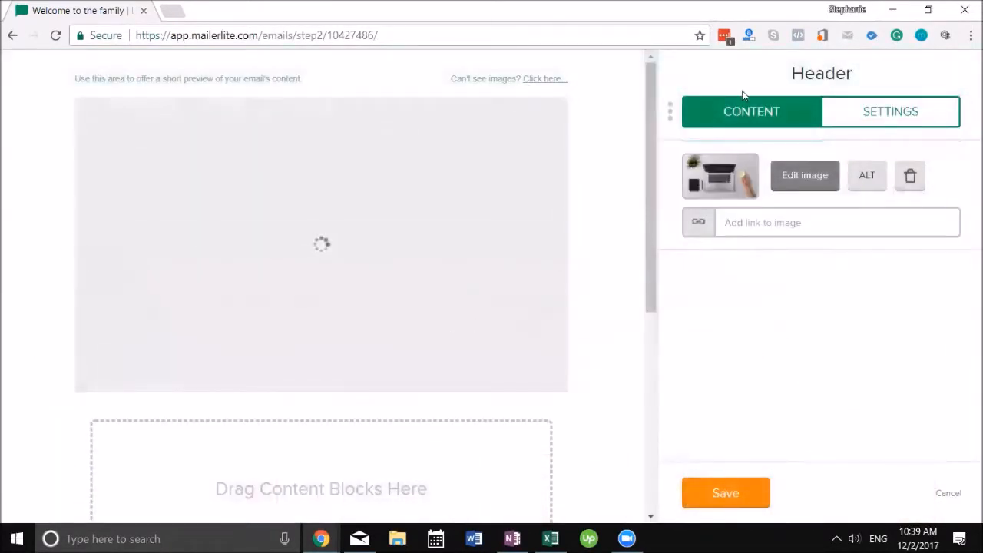
pyautogui.click(722, 493)
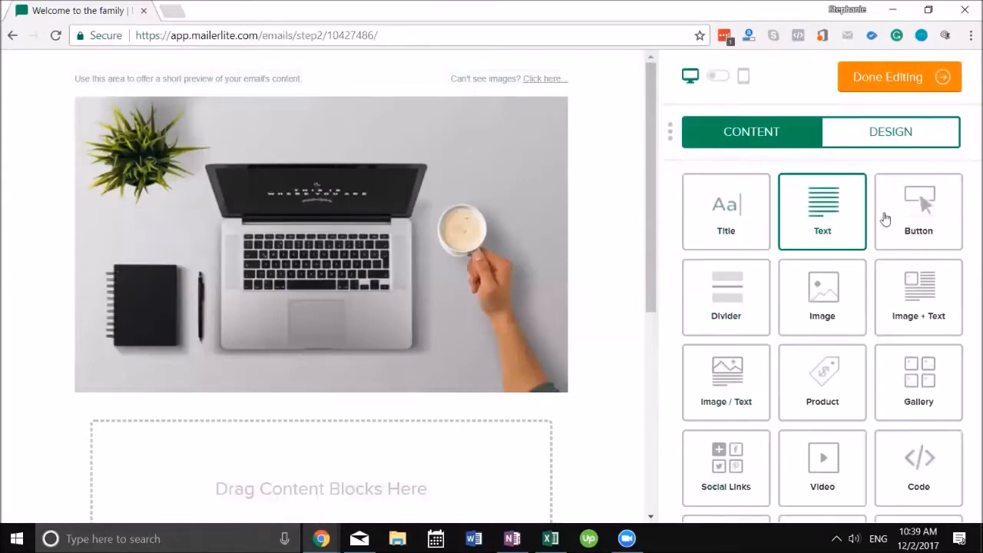
# Step: Add image-and-text columns, a divider and a three-image gallery below the header
pyautogui.scroll(-1, 856, 231)
pyautogui.moveTo(726, 283); pyautogui.dragTo(360, 469)
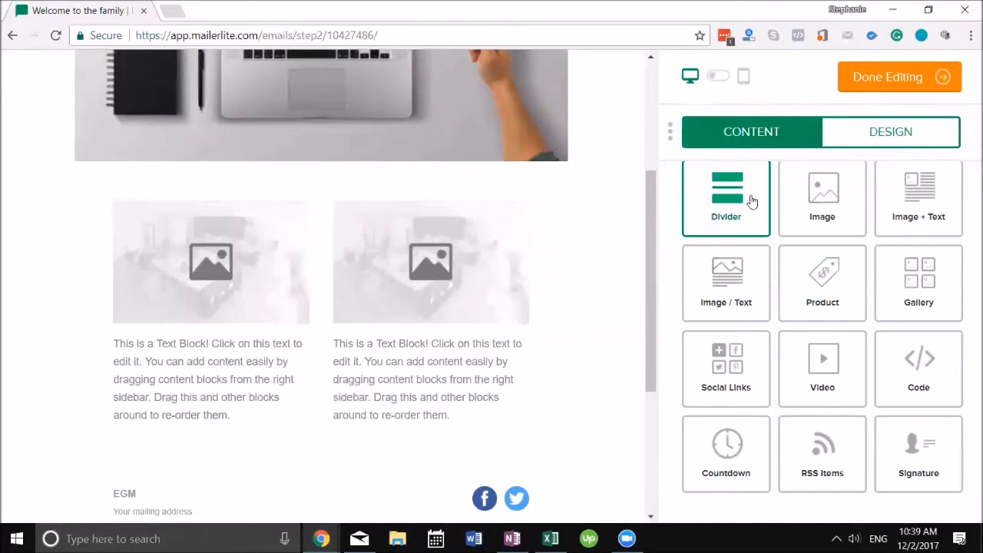
pyautogui.moveTo(712, 217); pyautogui.dragTo(336, 476)
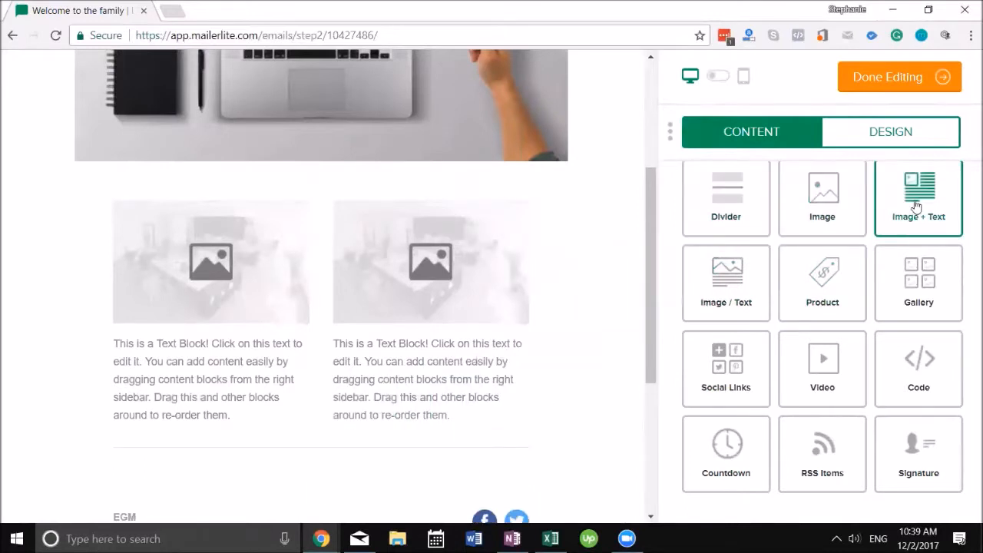
pyautogui.moveTo(908, 309); pyautogui.dragTo(369, 493)
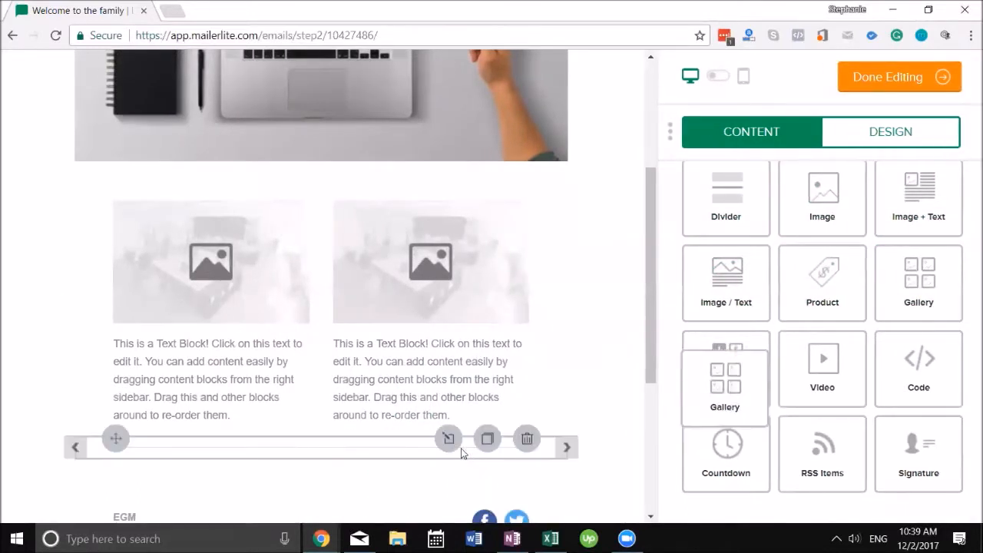
pyautogui.moveTo(909, 288); pyautogui.dragTo(395, 449)
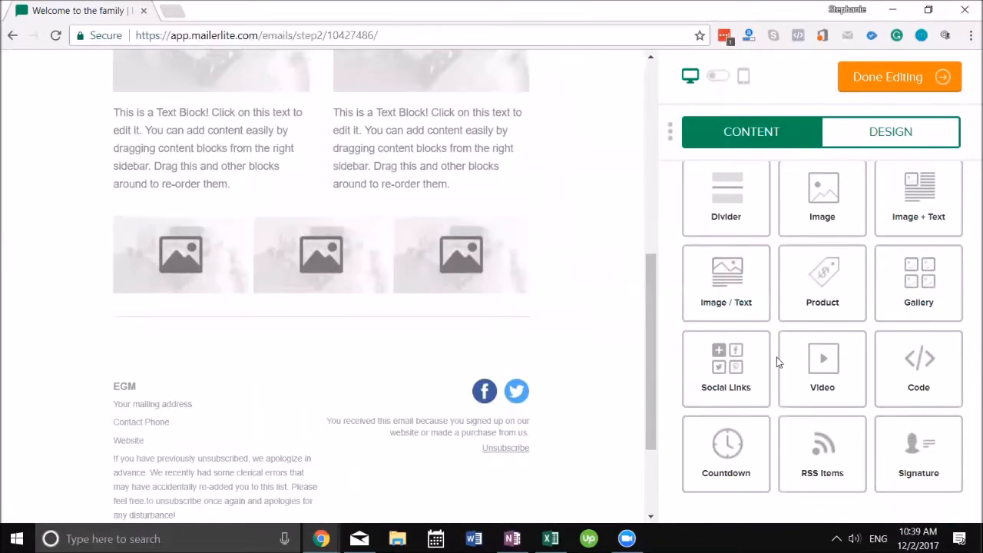
# Step: Drag text and title blocks into place above the gallery
pyautogui.scroll(1, 743, 274)
pyautogui.scroll(1, 767, 238)
pyautogui.moveTo(807, 204); pyautogui.dragTo(386, 230)
pyautogui.moveTo(763, 213); pyautogui.dragTo(400, 234)
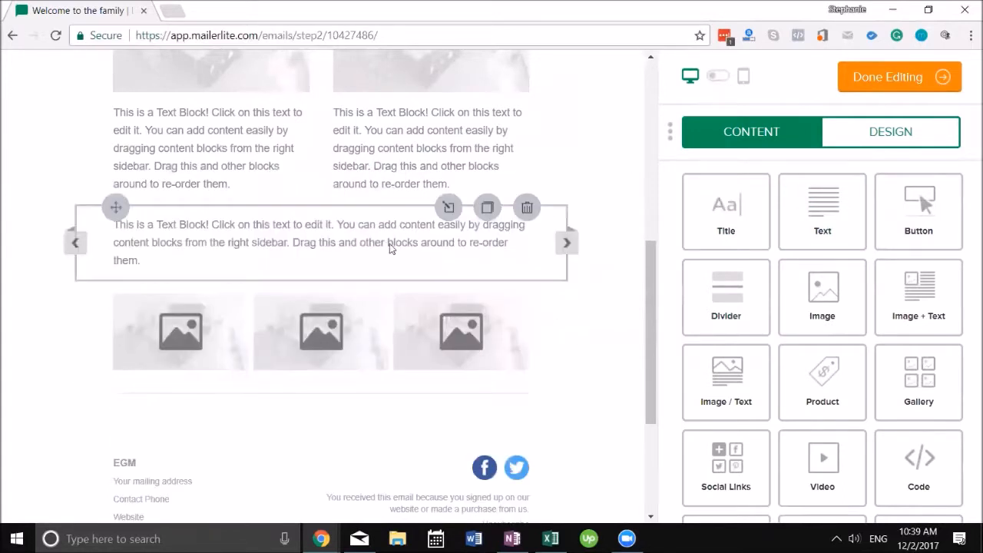
pyautogui.scroll(-4, 269, 305)
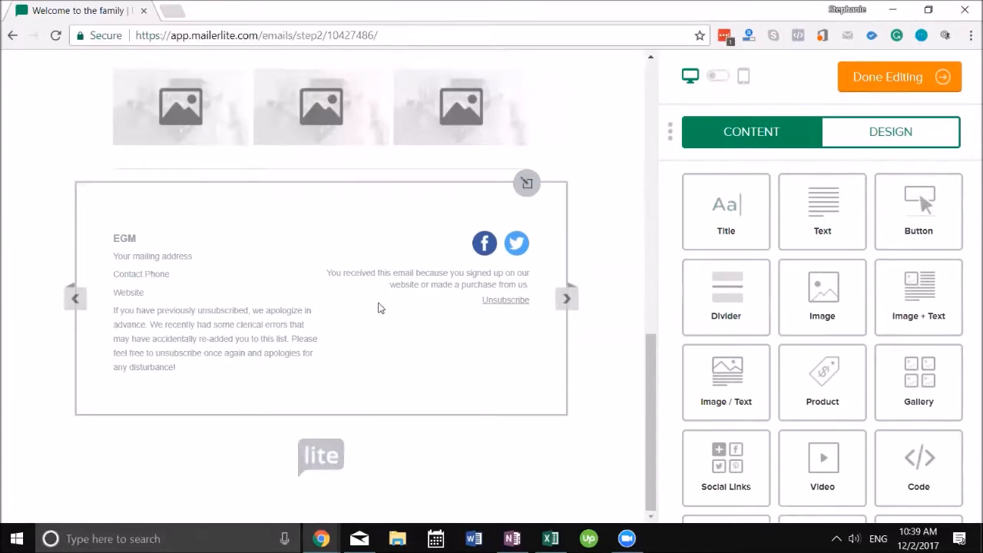
pyautogui.scroll(5, 401, 261)
pyautogui.scroll(4, 399, 268)
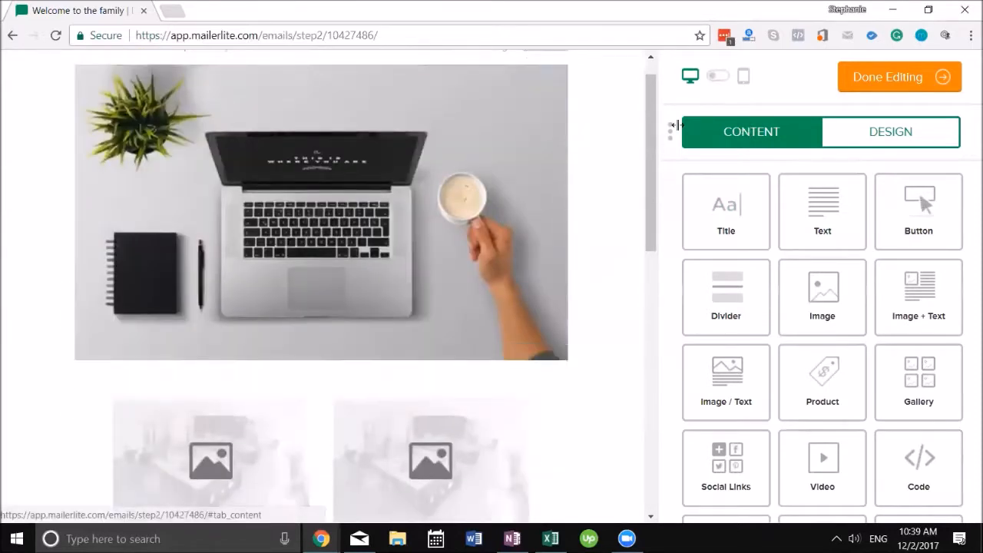
# Step: Finish the email content and pick the My Amazing Customers and EGM groups as recipients
pyautogui.click(883, 83)
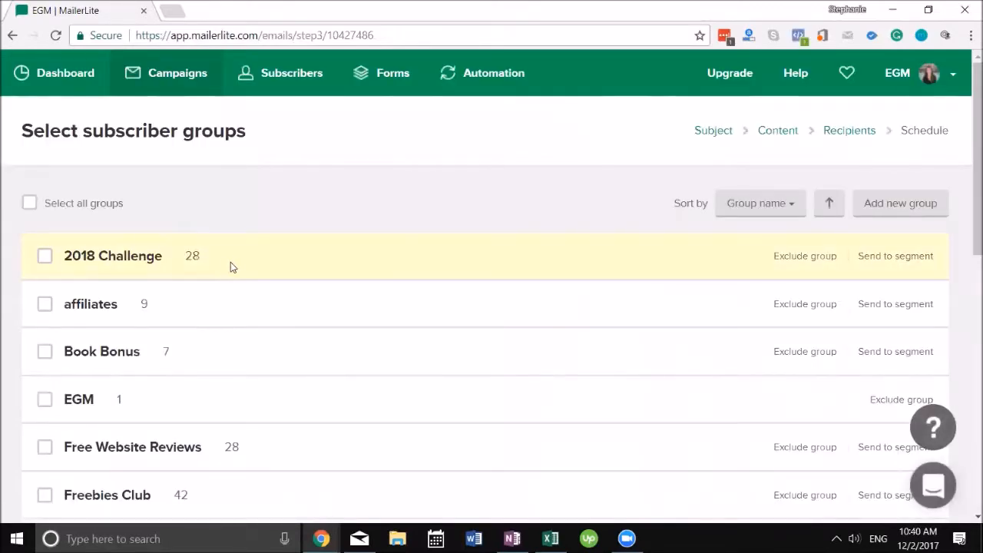
pyautogui.scroll(-8, 254, 310)
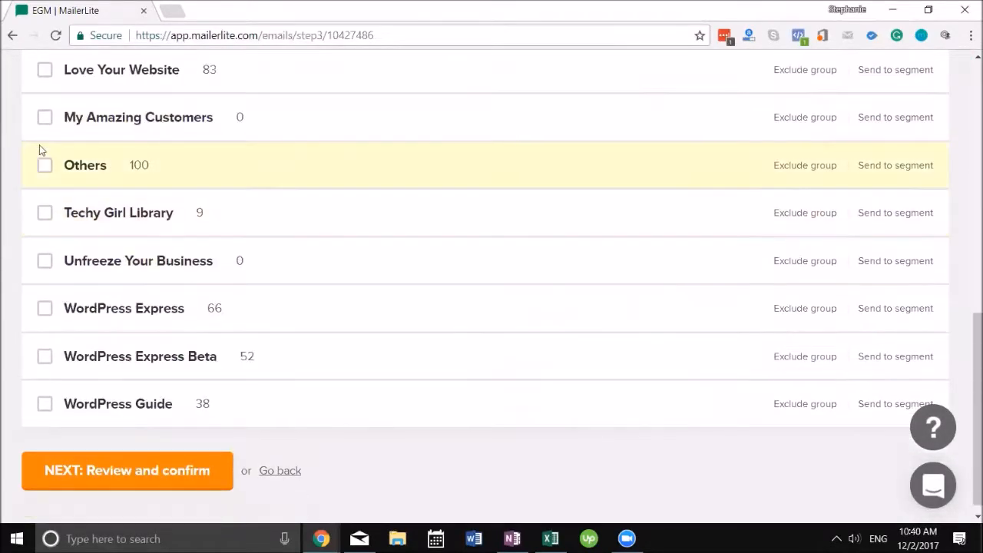
pyautogui.click(45, 123)
pyautogui.click(159, 470)
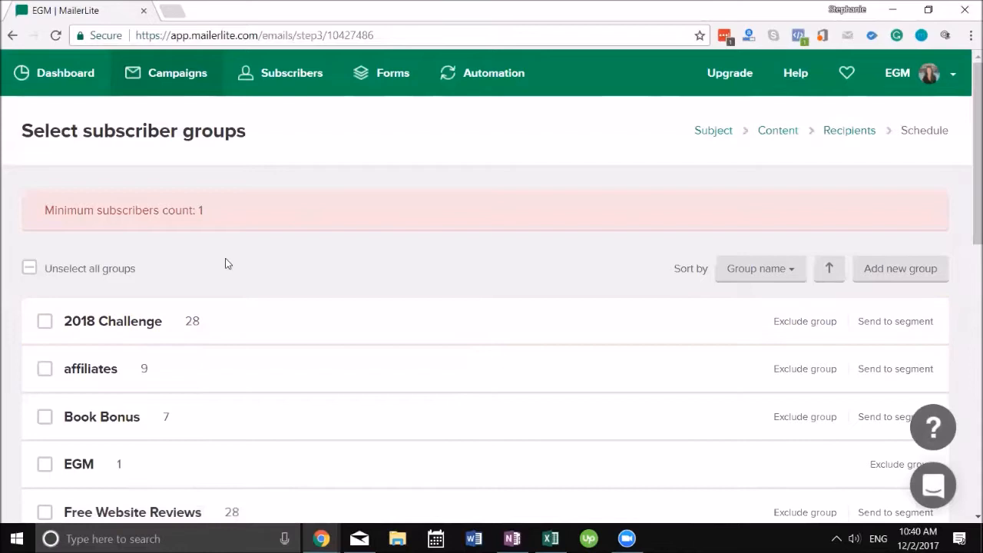
pyautogui.click(36, 466)
pyautogui.scroll(-9, 322, 390)
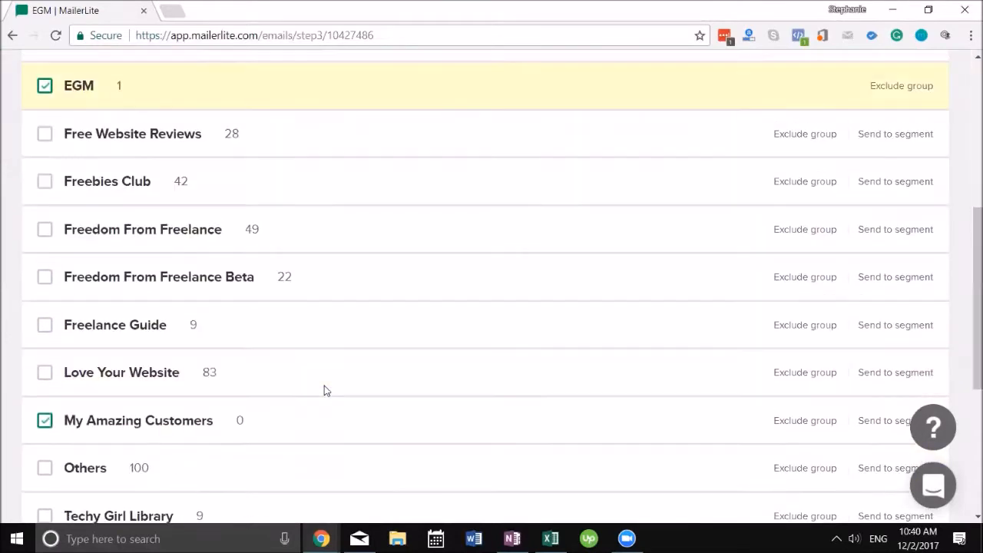
pyautogui.click(153, 466)
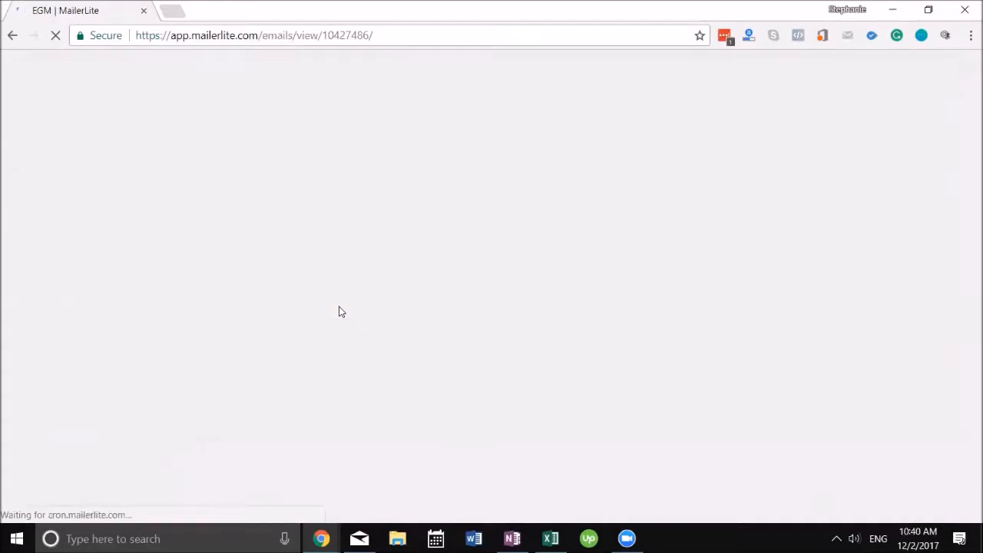
# Step: Check the campaign's subject, content and recipients summary, then proceed to scheduling
pyautogui.scroll(-2, 340, 309)
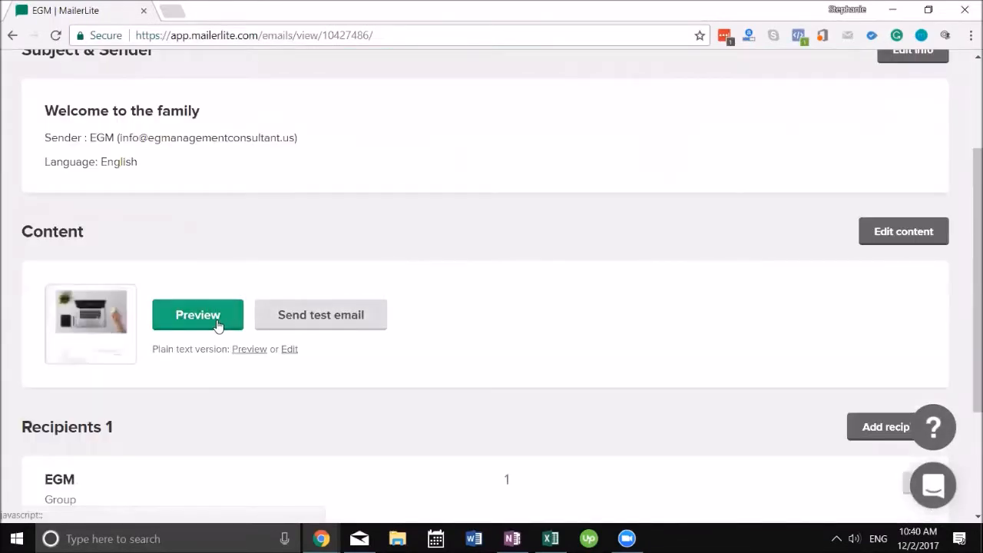
pyautogui.scroll(-2, 242, 340)
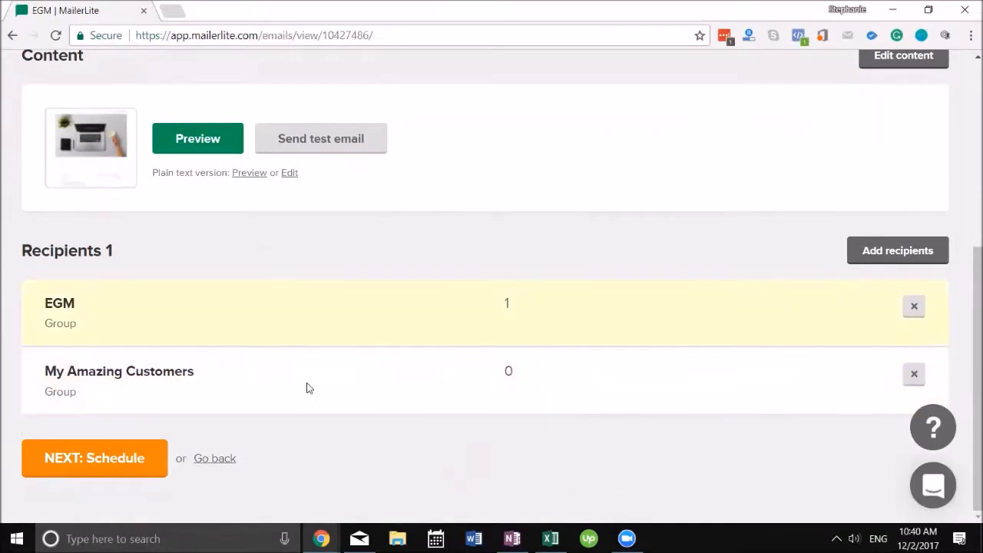
pyautogui.click(133, 463)
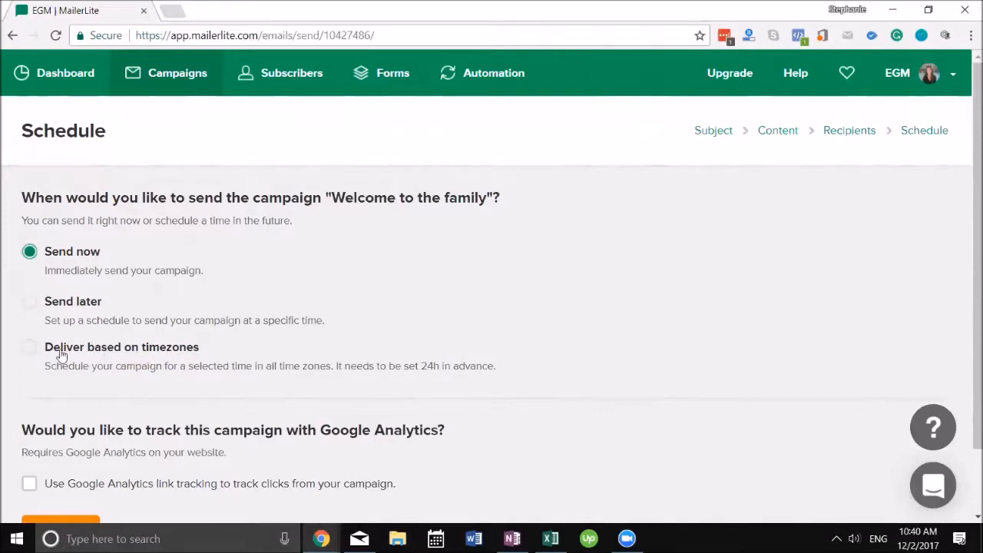
# Step: Schedule delivery based on subscriber timezones with Google Analytics tracking enabled, and submit
pyautogui.click(30, 302)
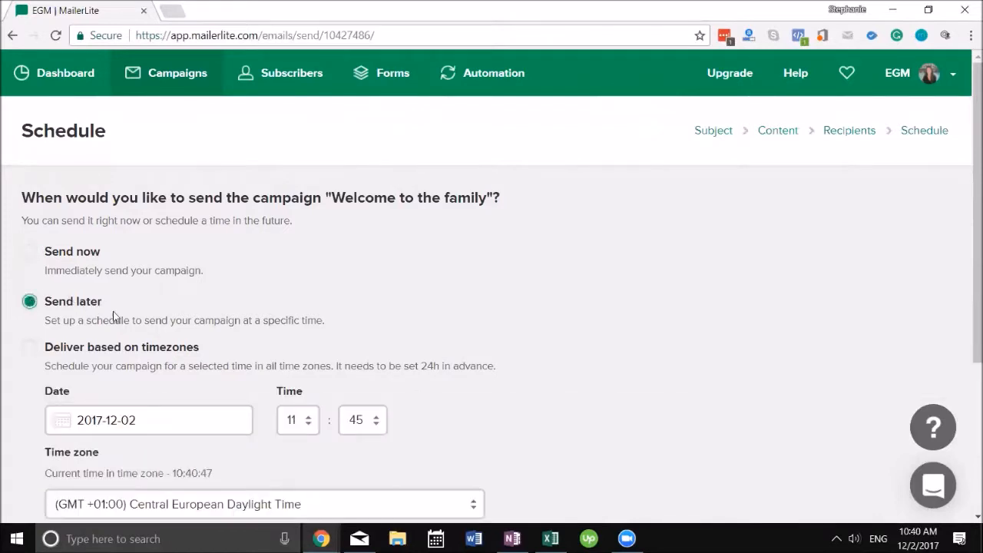
pyautogui.scroll(-3, 115, 316)
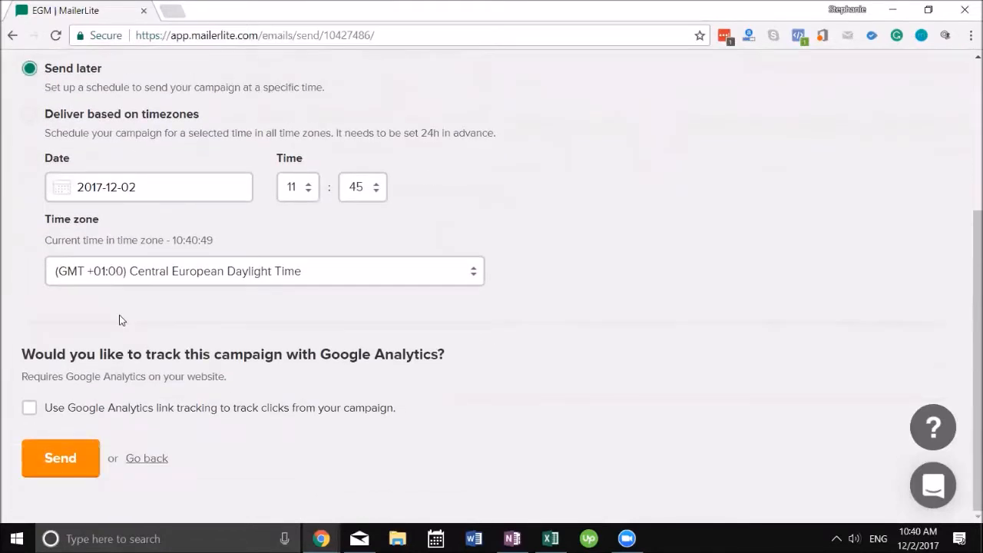
pyautogui.scroll(1, 84, 176)
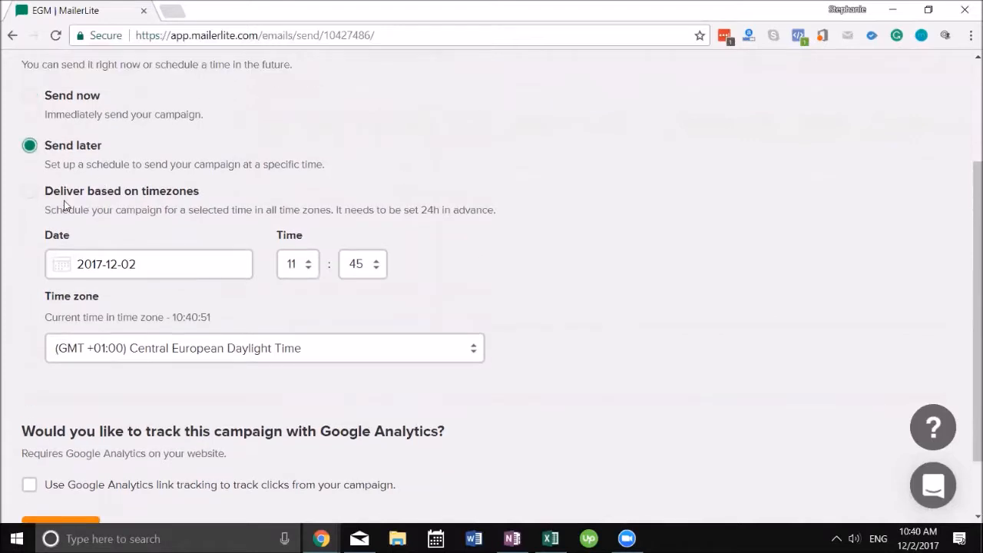
pyautogui.click(26, 195)
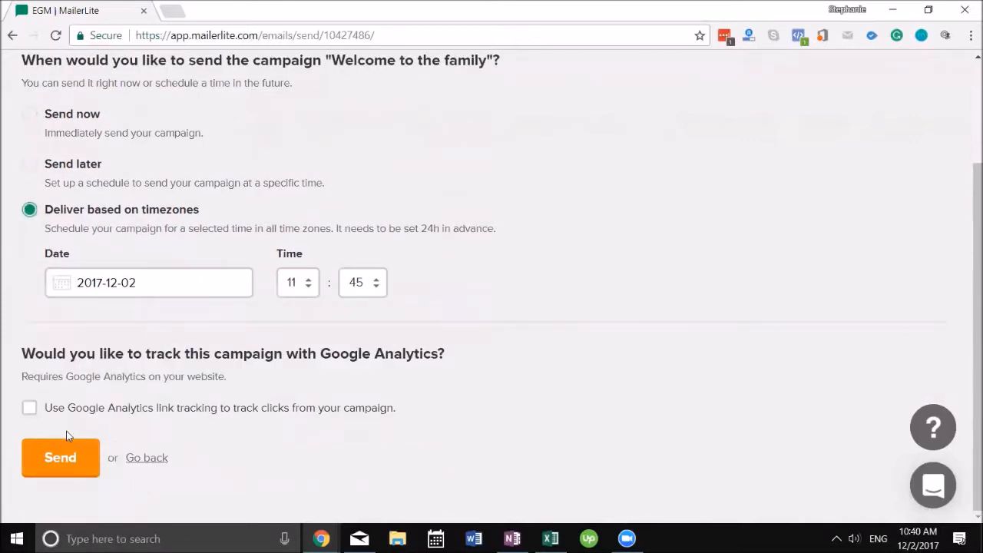
pyautogui.click(32, 409)
pyautogui.click(76, 448)
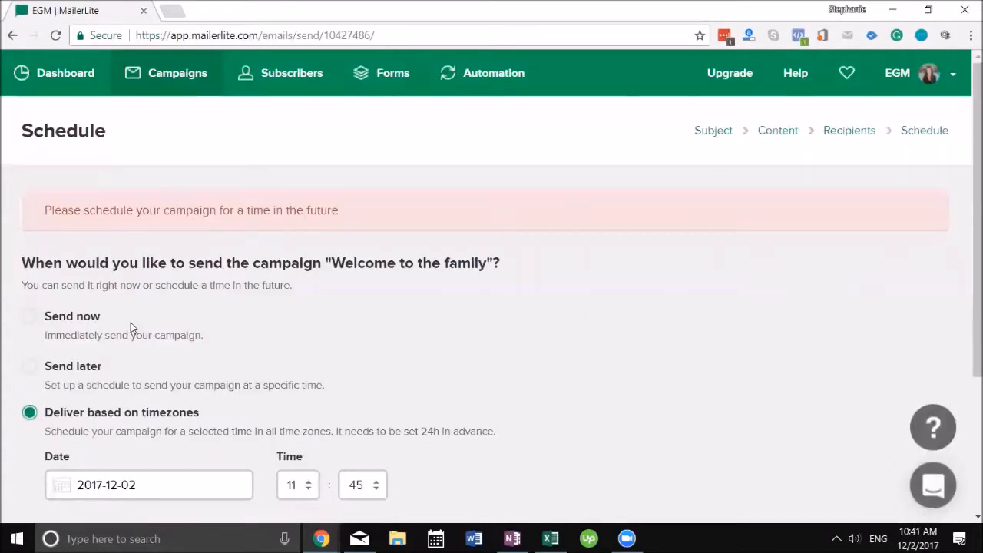
# Step: Set the timezone send hour to 16, resubmit the schedule, and return to the Dashboard
pyautogui.click(31, 318)
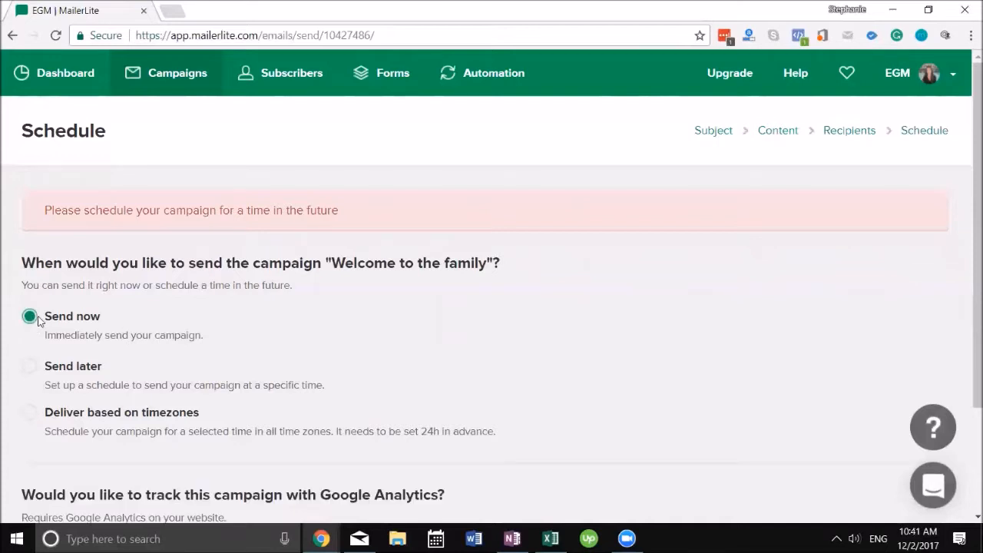
pyautogui.click(29, 413)
pyautogui.scroll(-3, 109, 269)
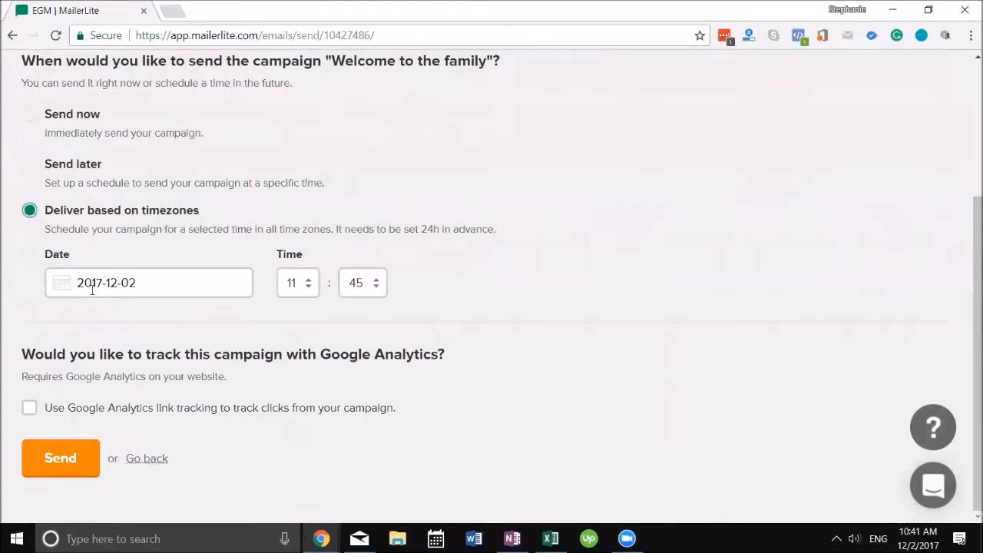
pyautogui.click(281, 295)
pyautogui.click(291, 243)
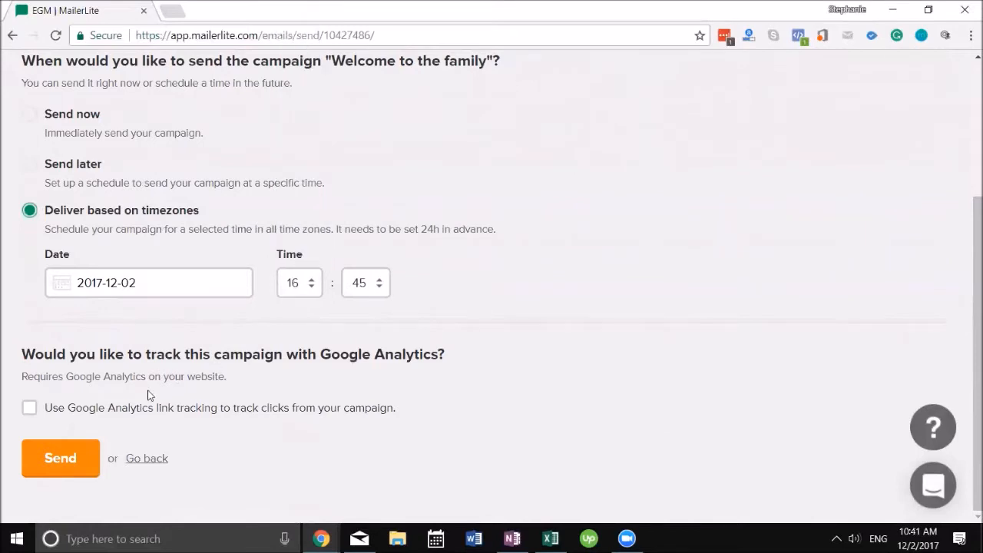
pyautogui.click(68, 454)
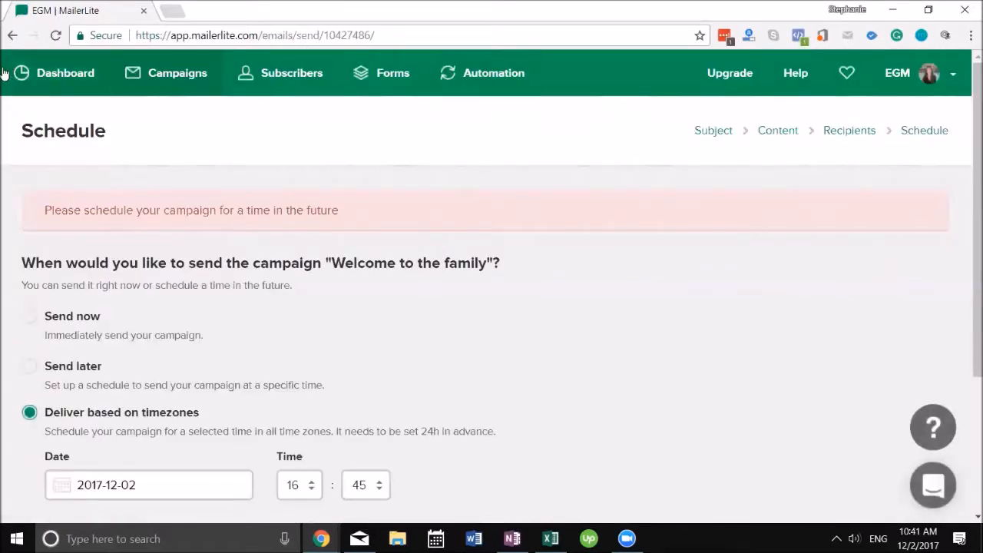
pyautogui.click(77, 73)
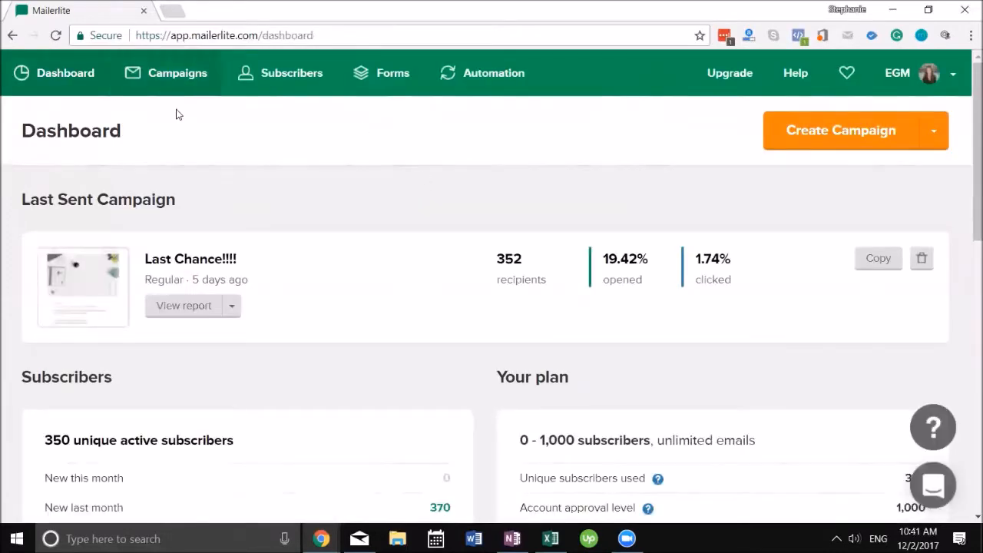
pyautogui.scroll(-2, 428, 253)
pyautogui.scroll(-2, 430, 253)
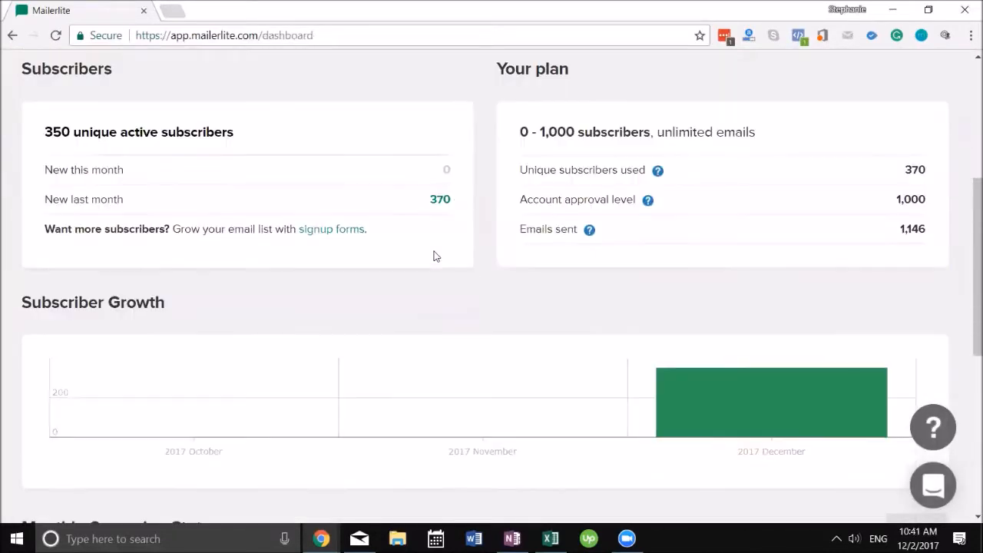
pyautogui.scroll(-4, 537, 238)
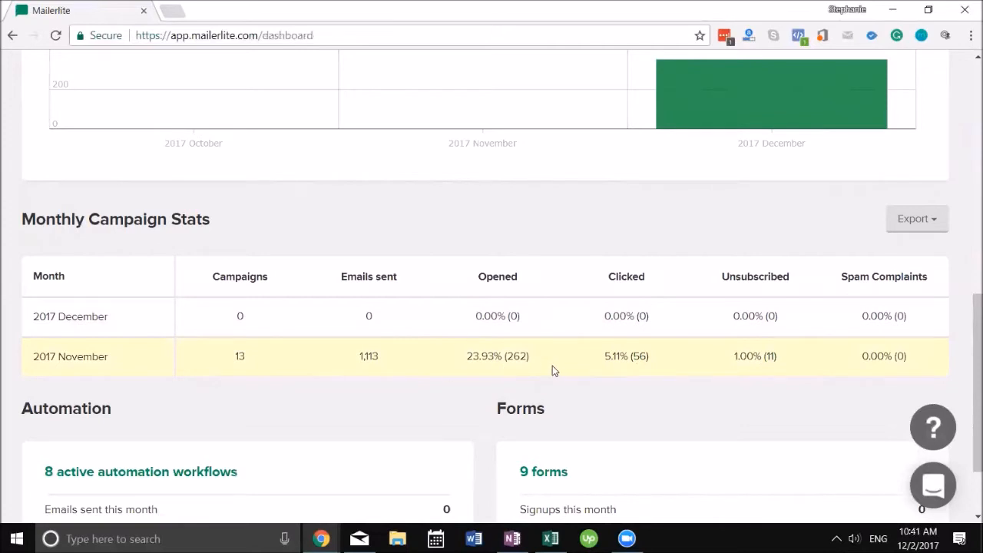
pyautogui.scroll(-1, 629, 391)
pyautogui.scroll(1, 862, 454)
pyautogui.scroll(-1, 862, 454)
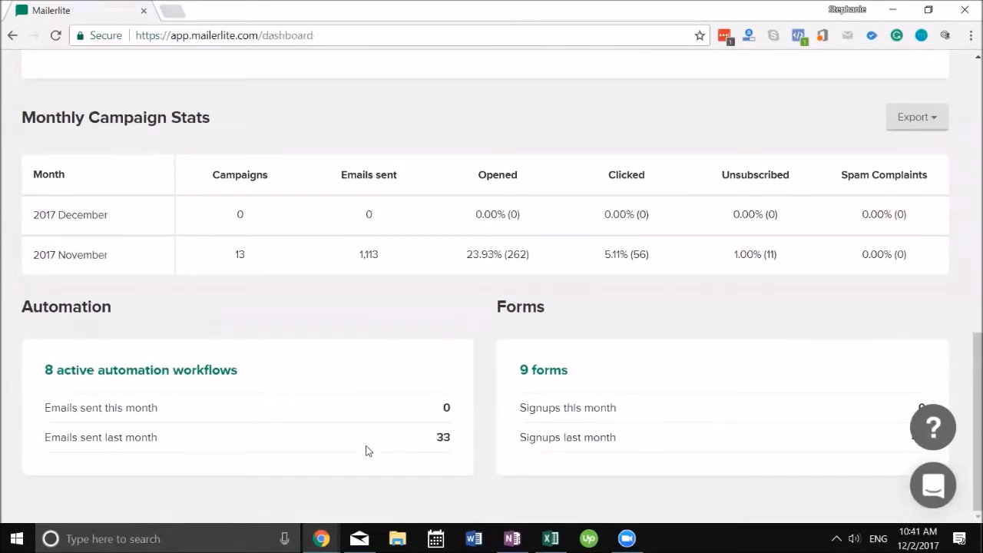
pyautogui.scroll(9, 457, 392)
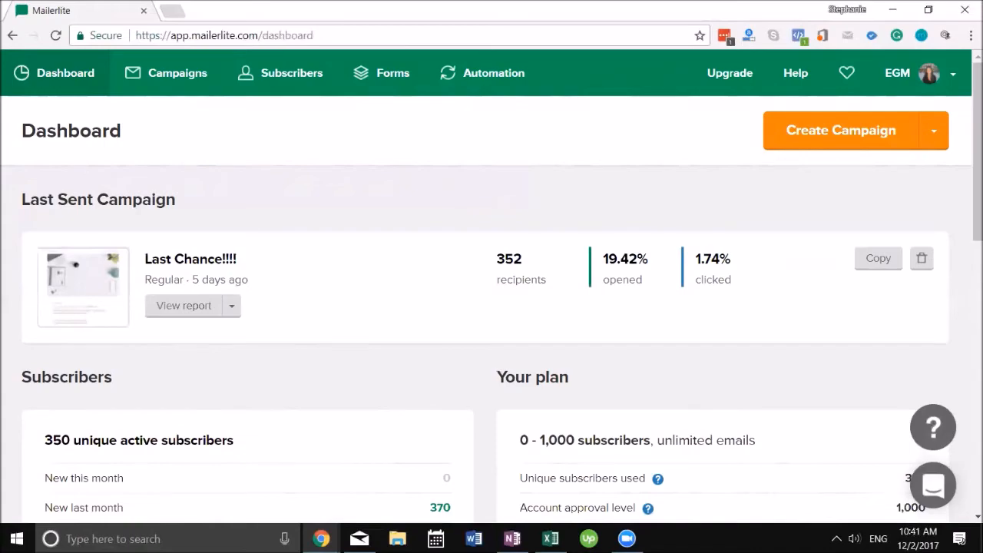
pyautogui.hotkey('alt', 'q')
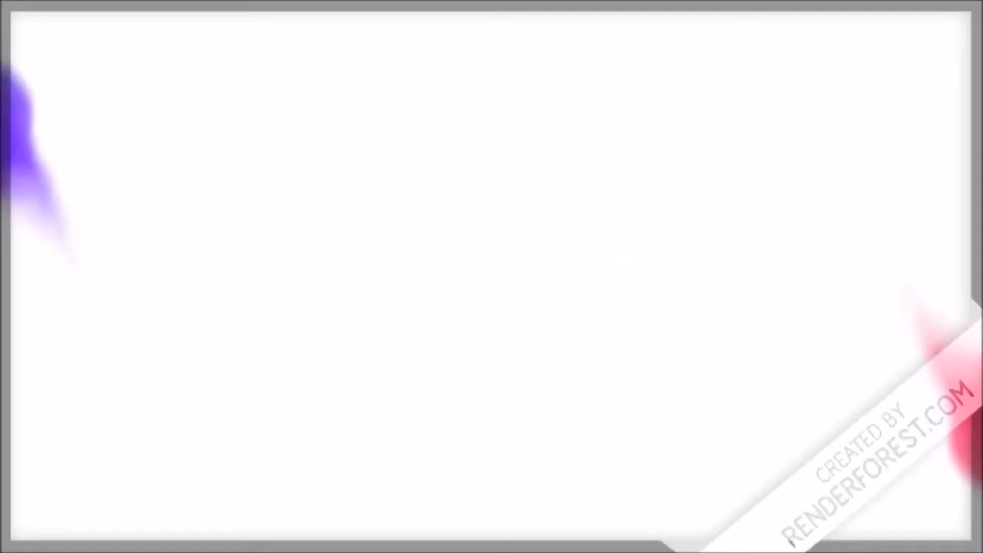